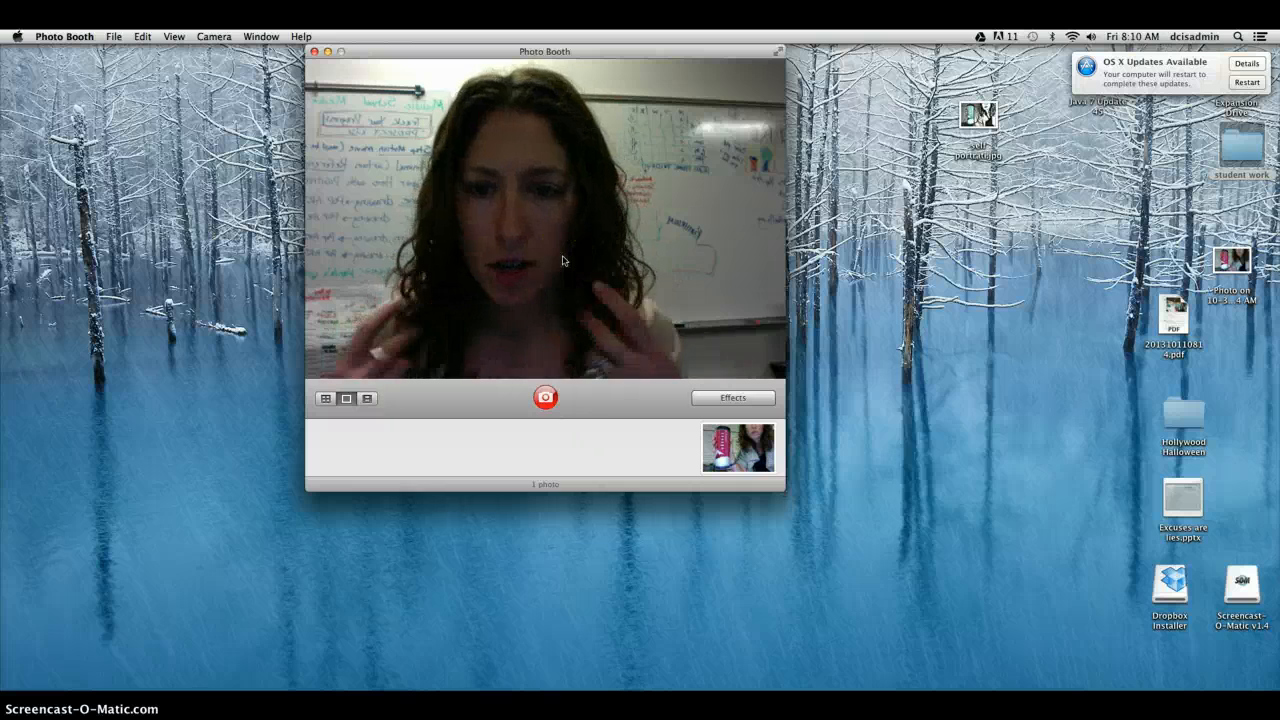
- Take a portrait photo with the webcam and close the Photo Booth window
click(546, 398)
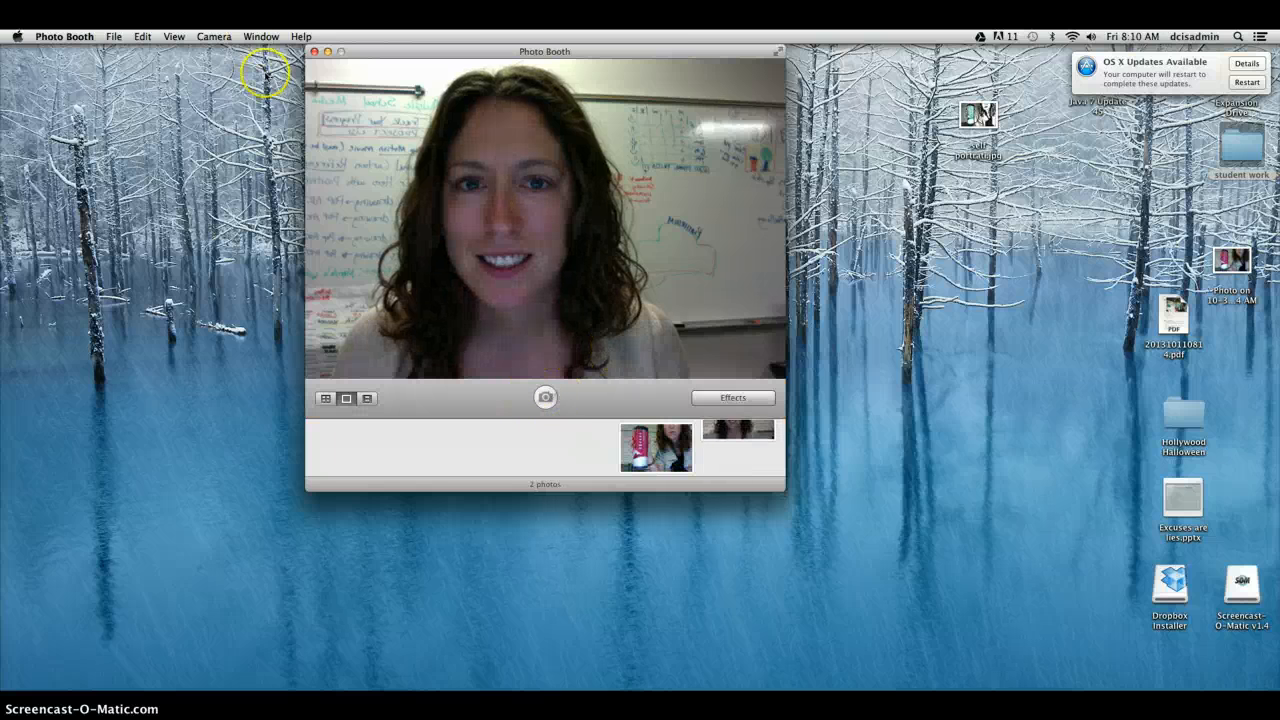
click(314, 51)
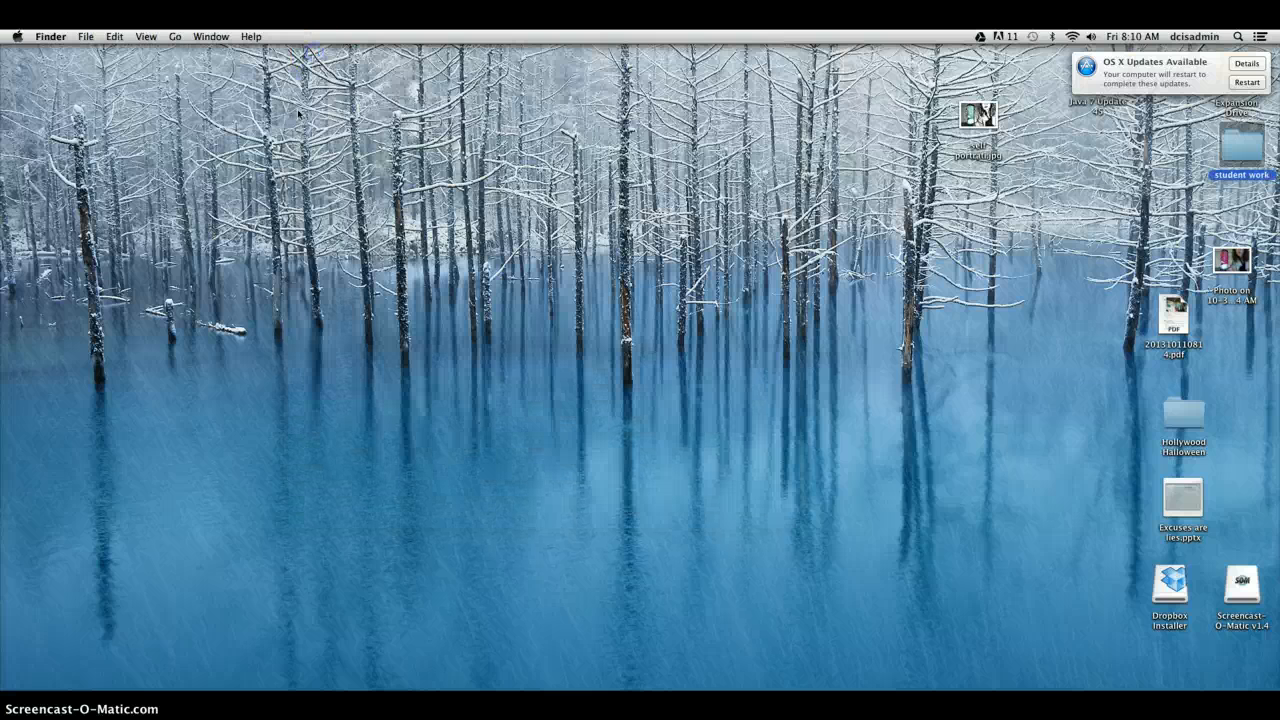
- Switch to Photoshop and try to open the Photo Booth Library from the Pictures folder
click(275, 318)
key(super+Tab)
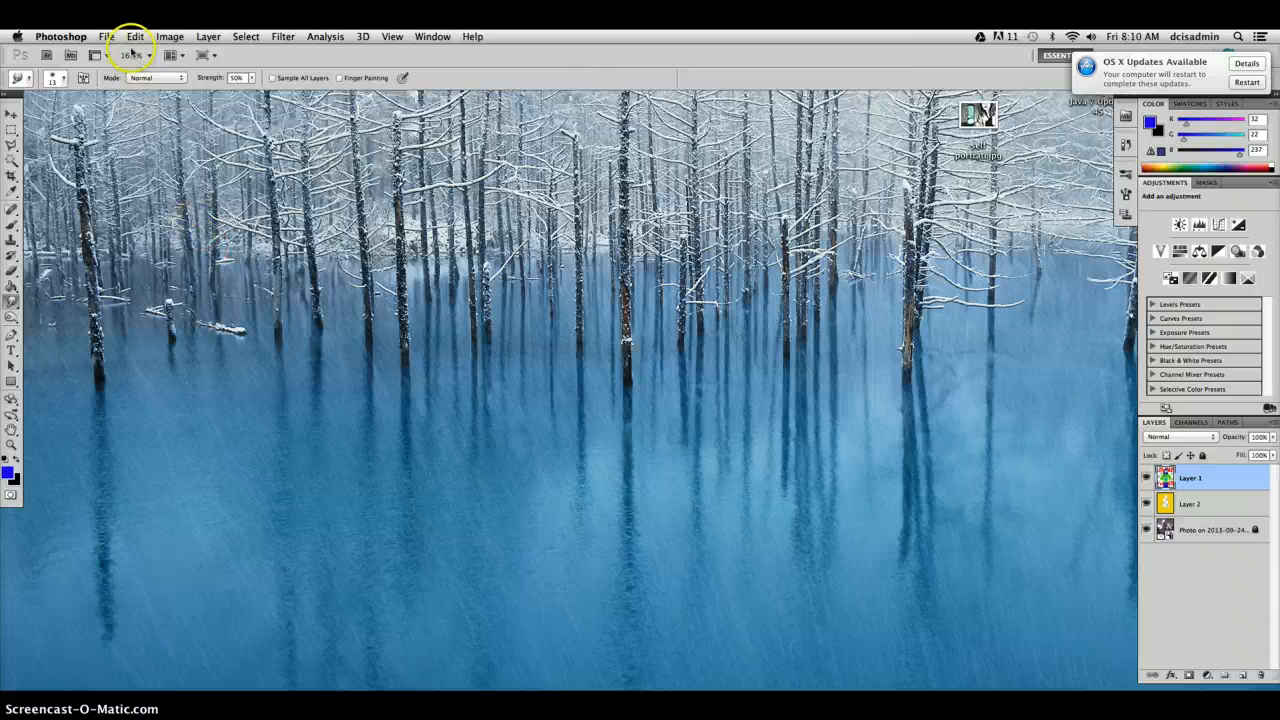
click(108, 40)
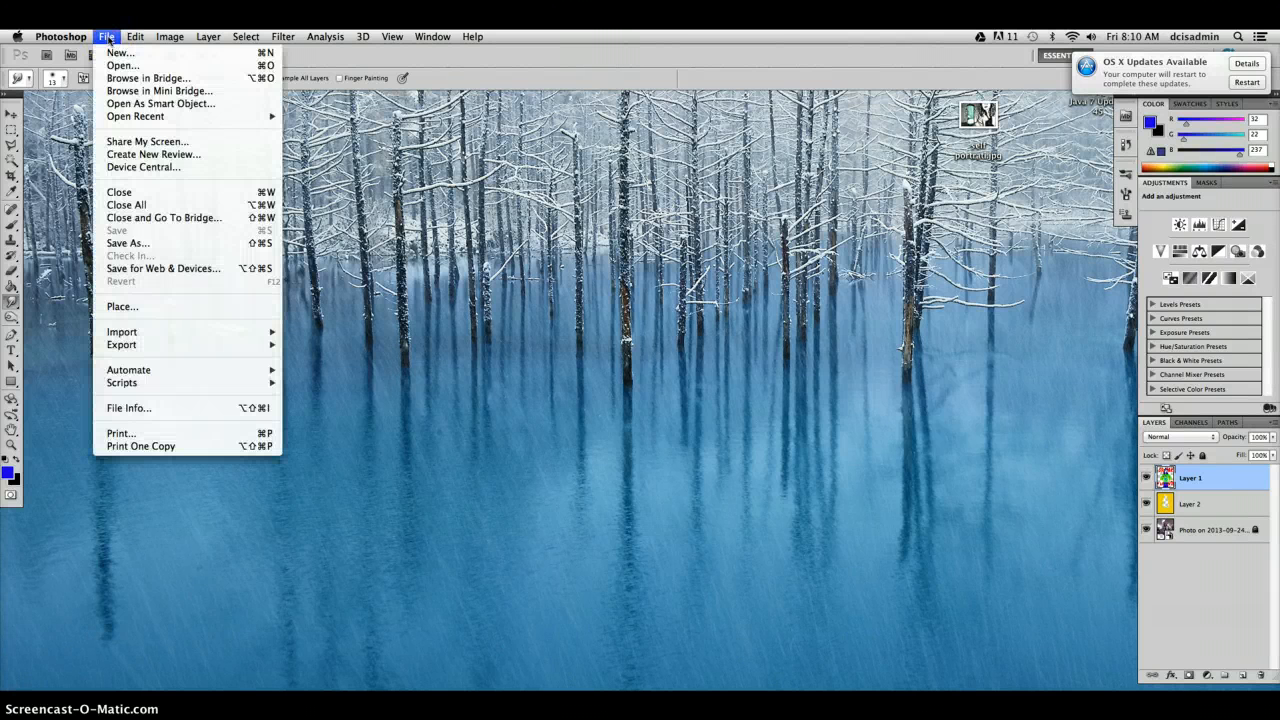
click(629, 228)
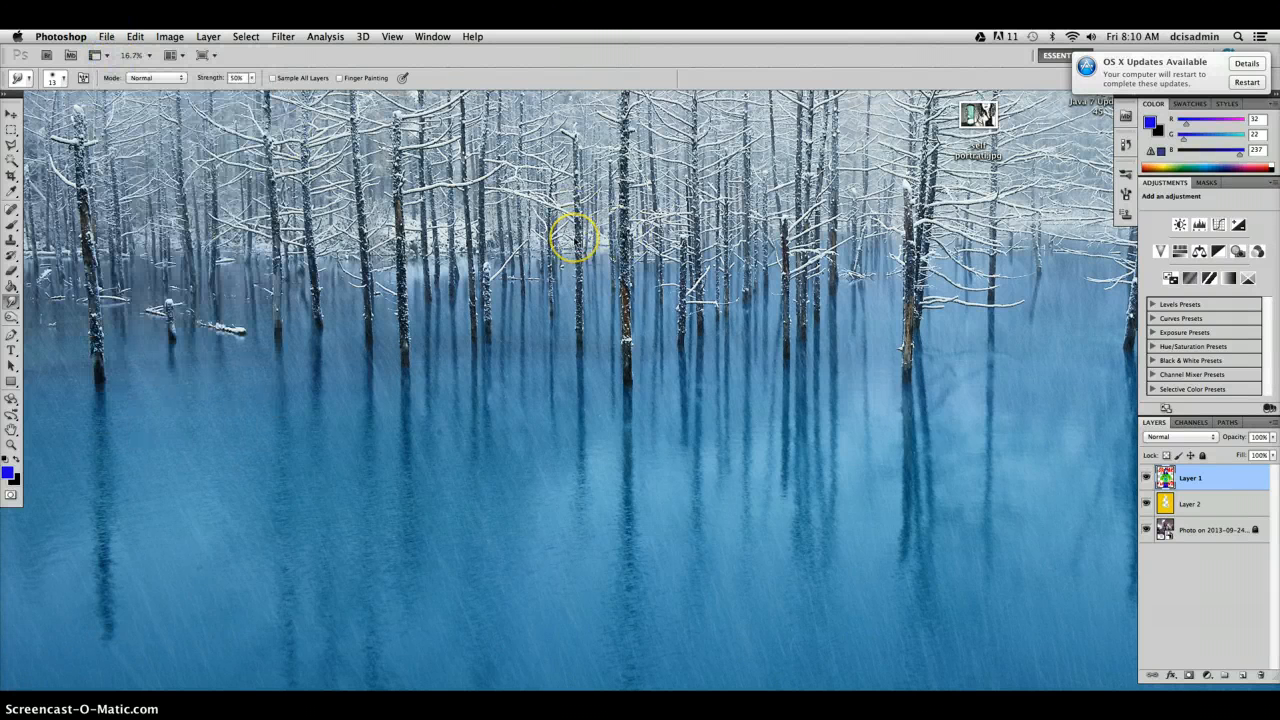
key(super+o)
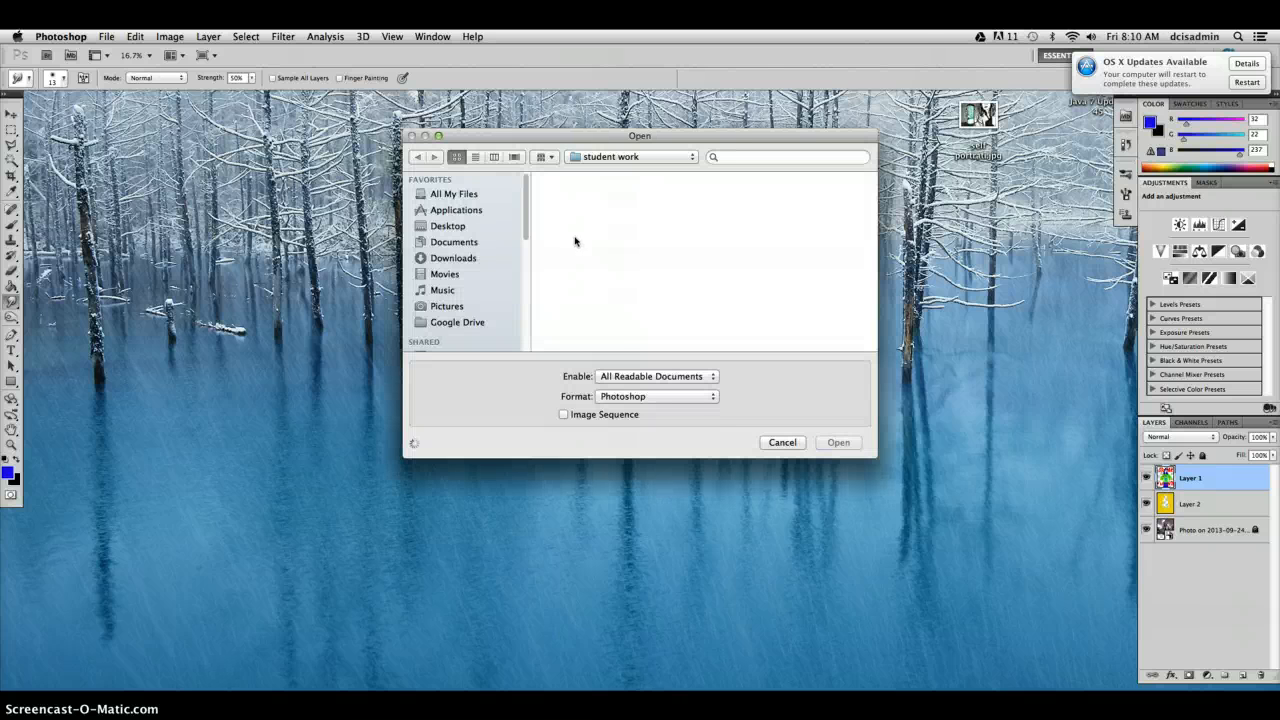
click(449, 308)
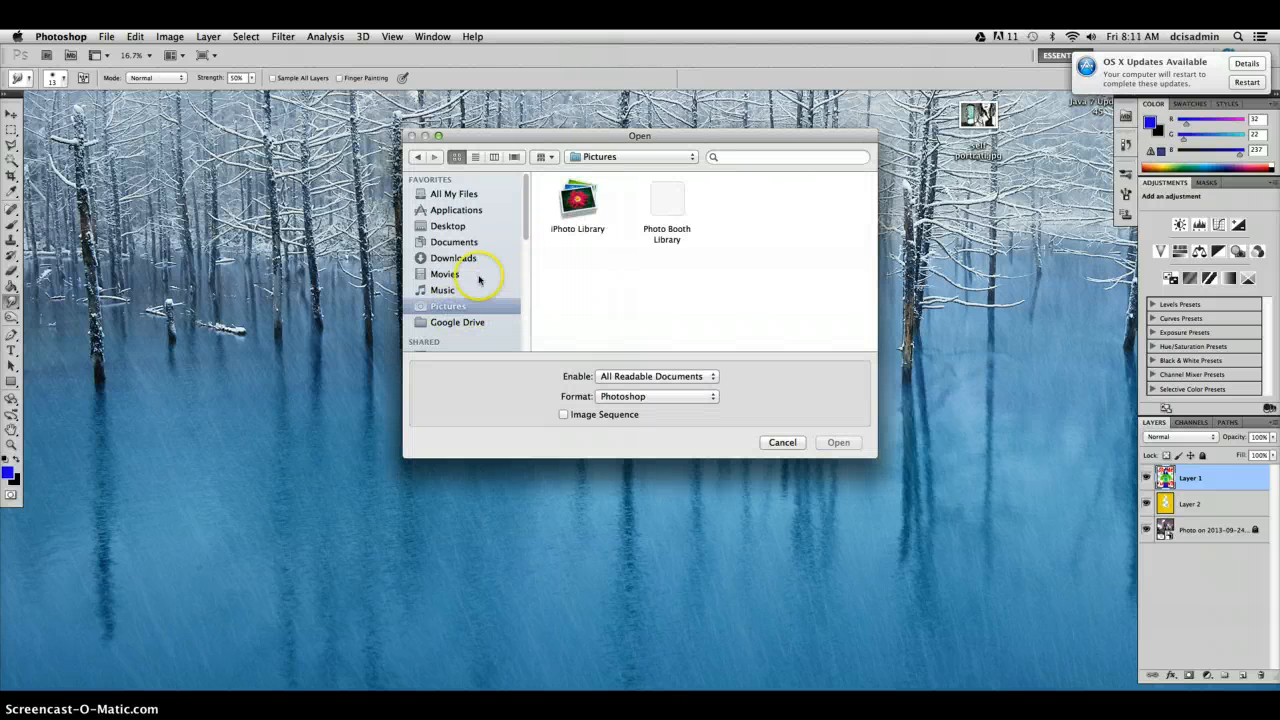
click(670, 203)
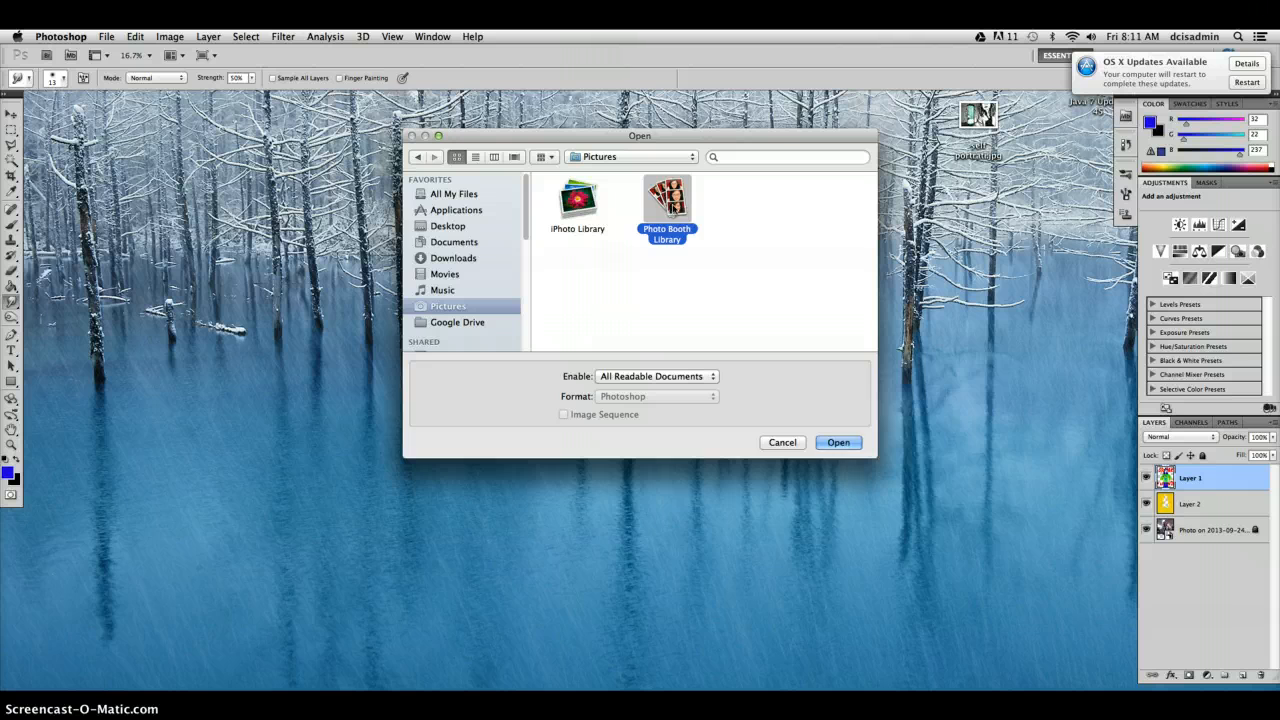
double_click(674, 205)
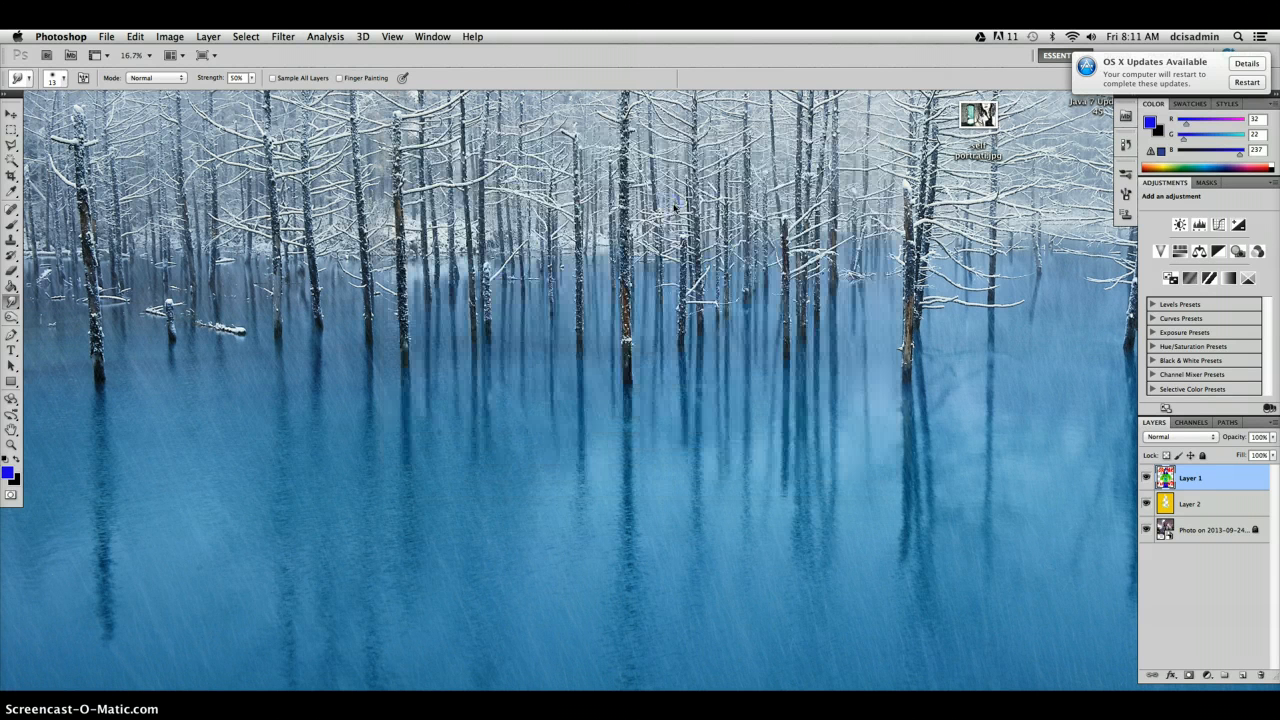
- Switch to Photo Booth, copy the new portrait photo to the desktop and minimize the window
click(737, 274)
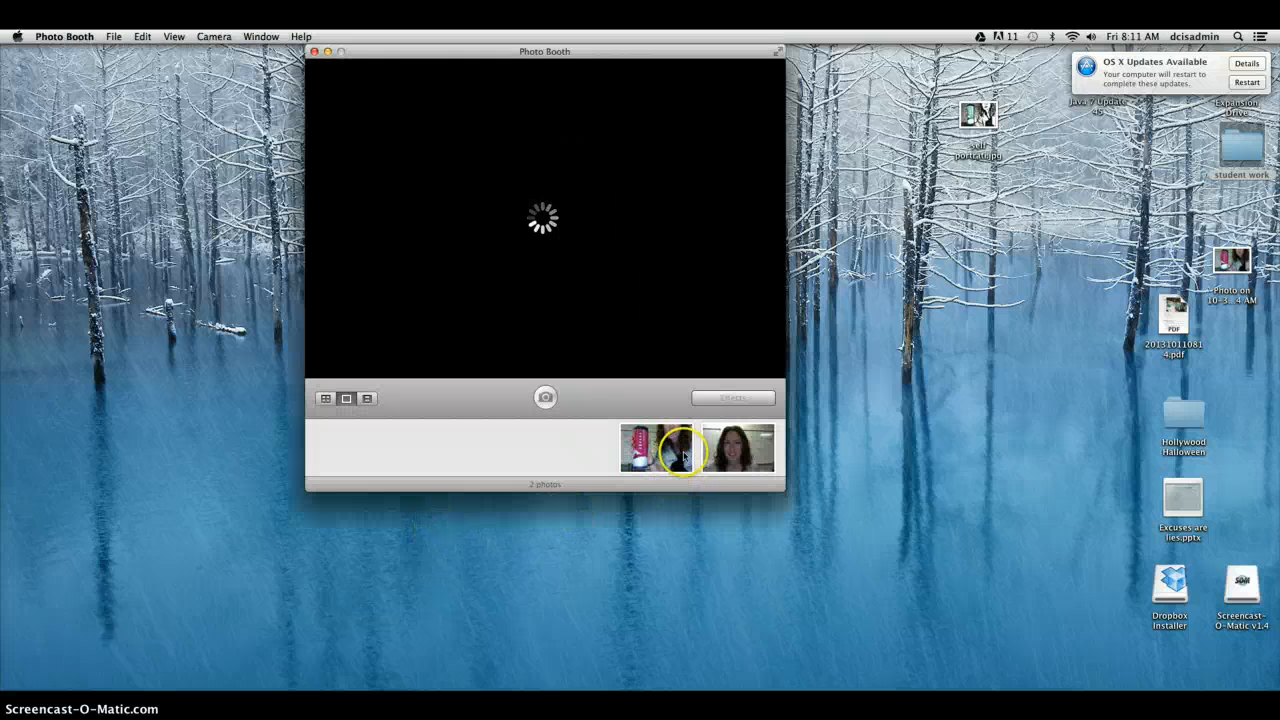
drag(723, 455, 880, 275)
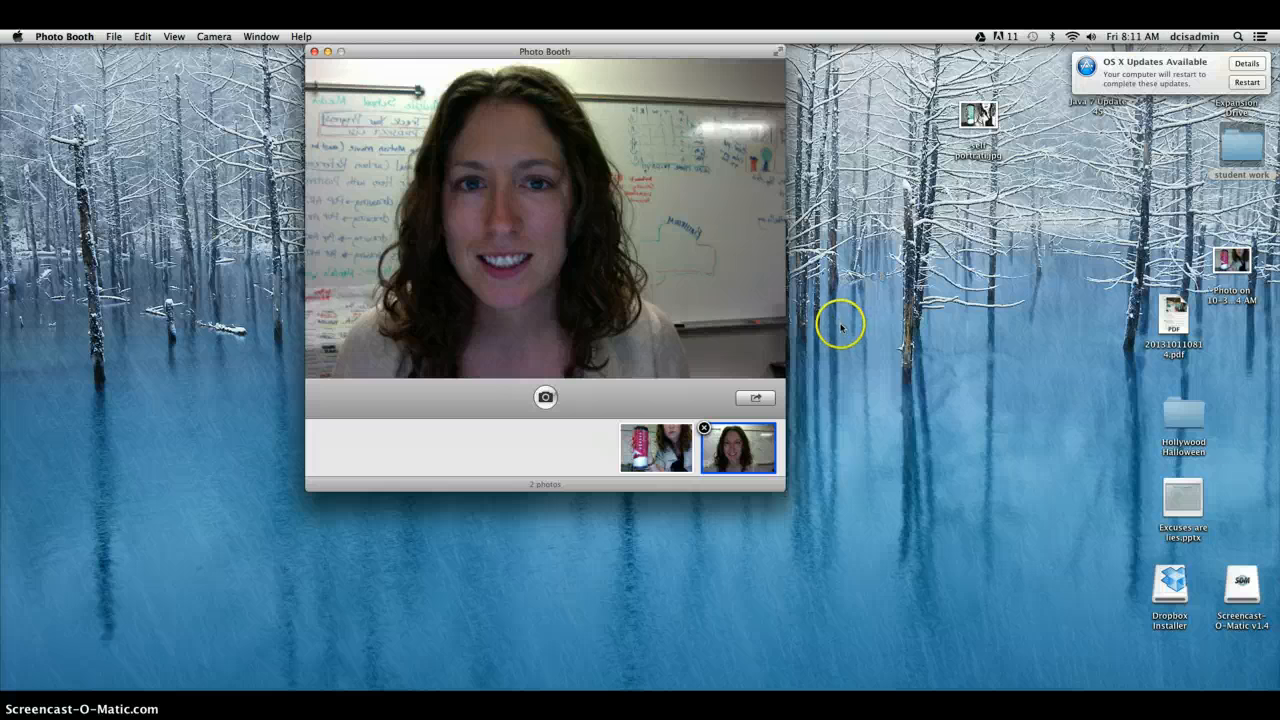
click(328, 53)
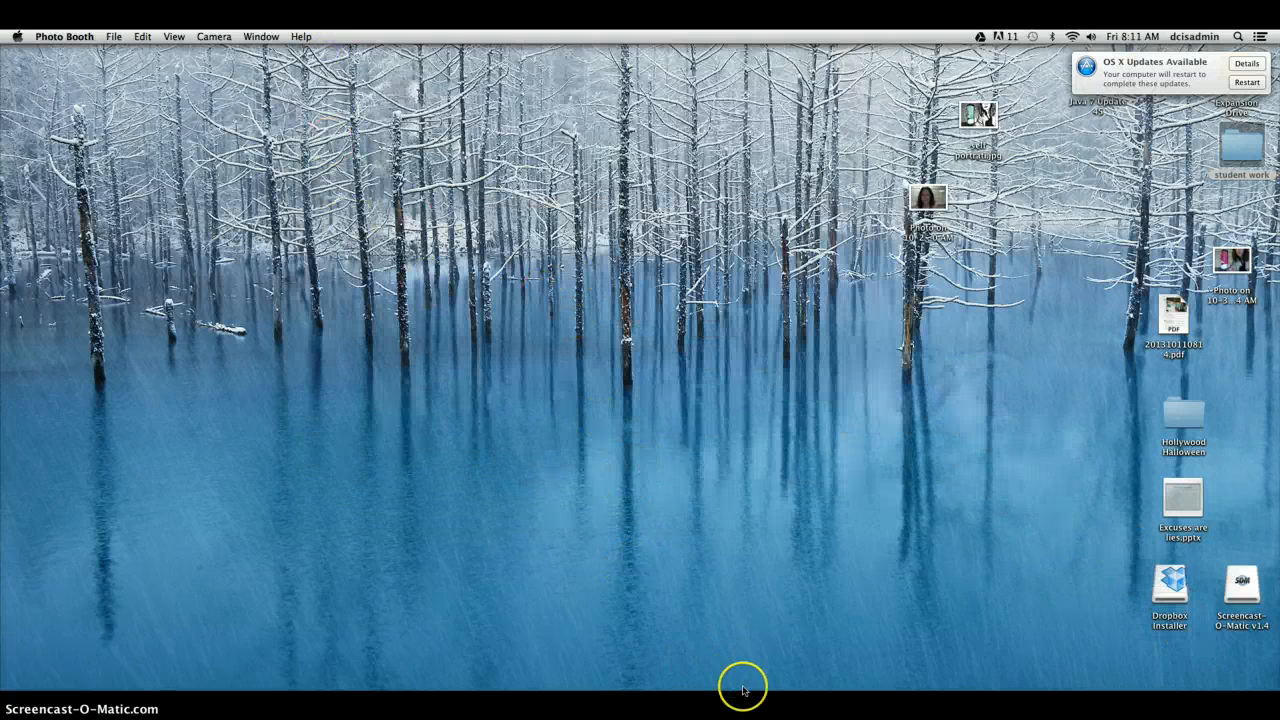
- Switch to Photoshop, open the photo taken on 10-25-13 at 8.10 AM from the Desktop and enlarge its window
click(757, 700)
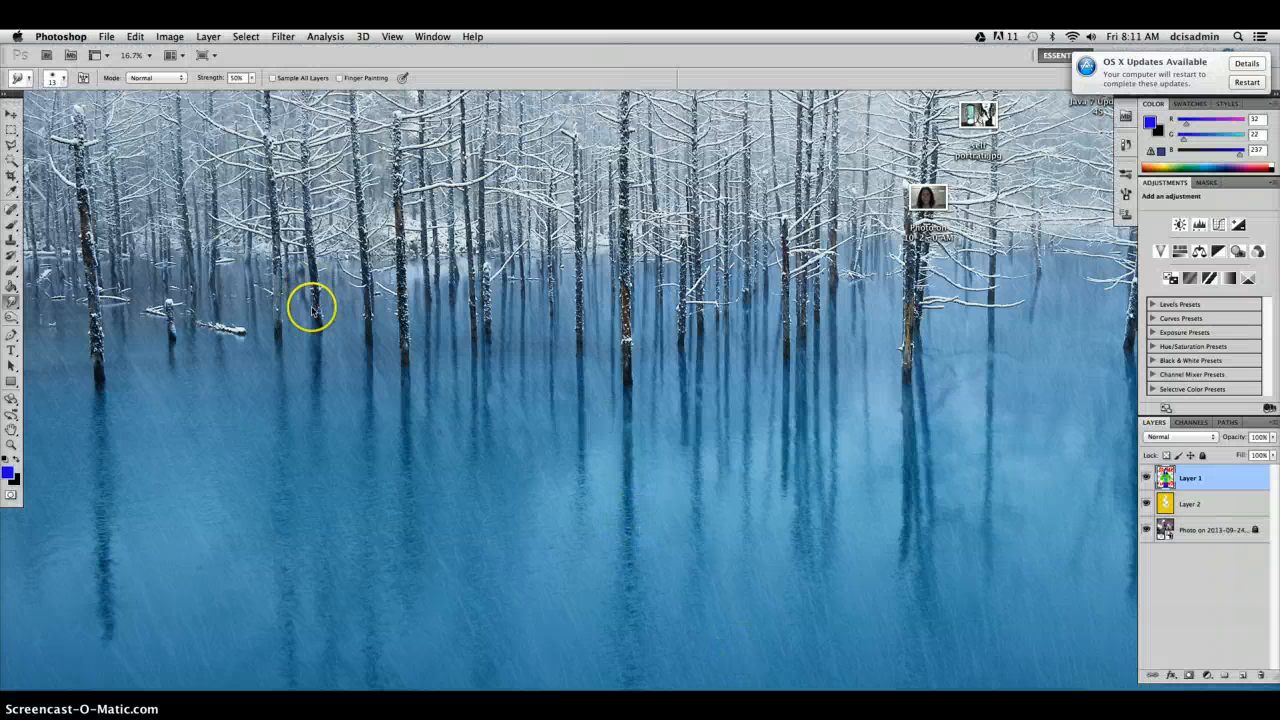
click(106, 37)
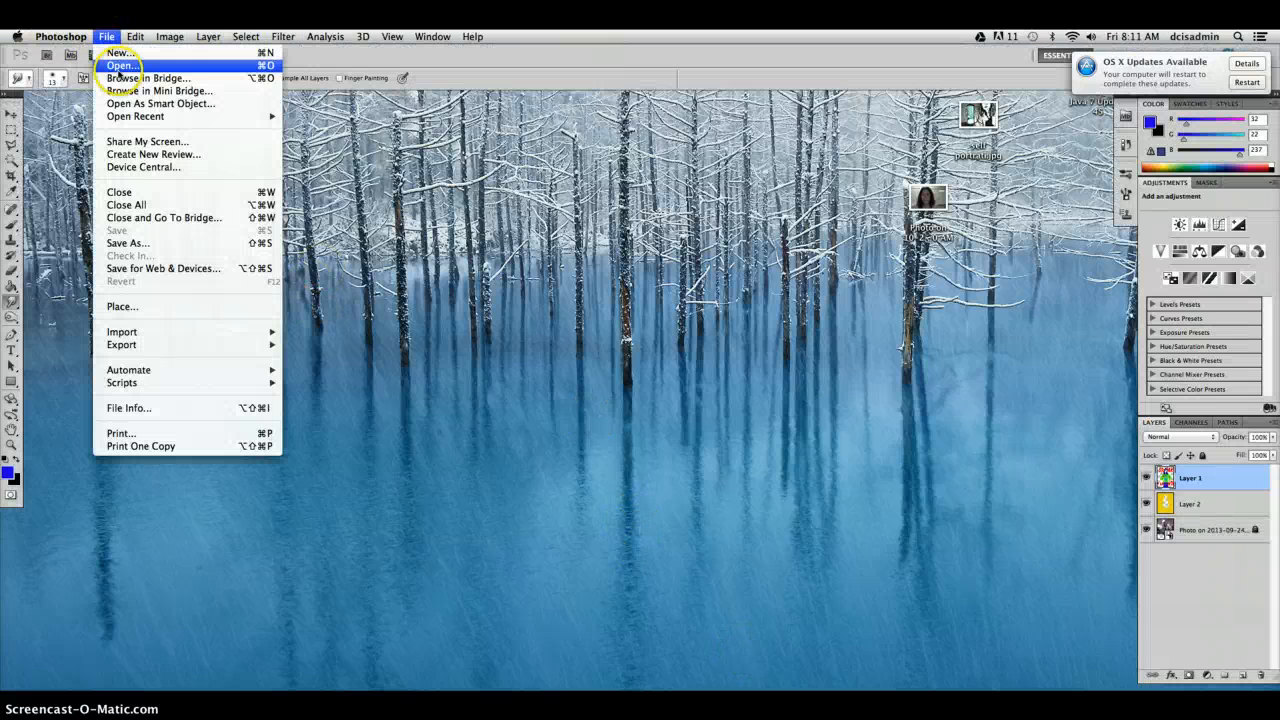
click(119, 66)
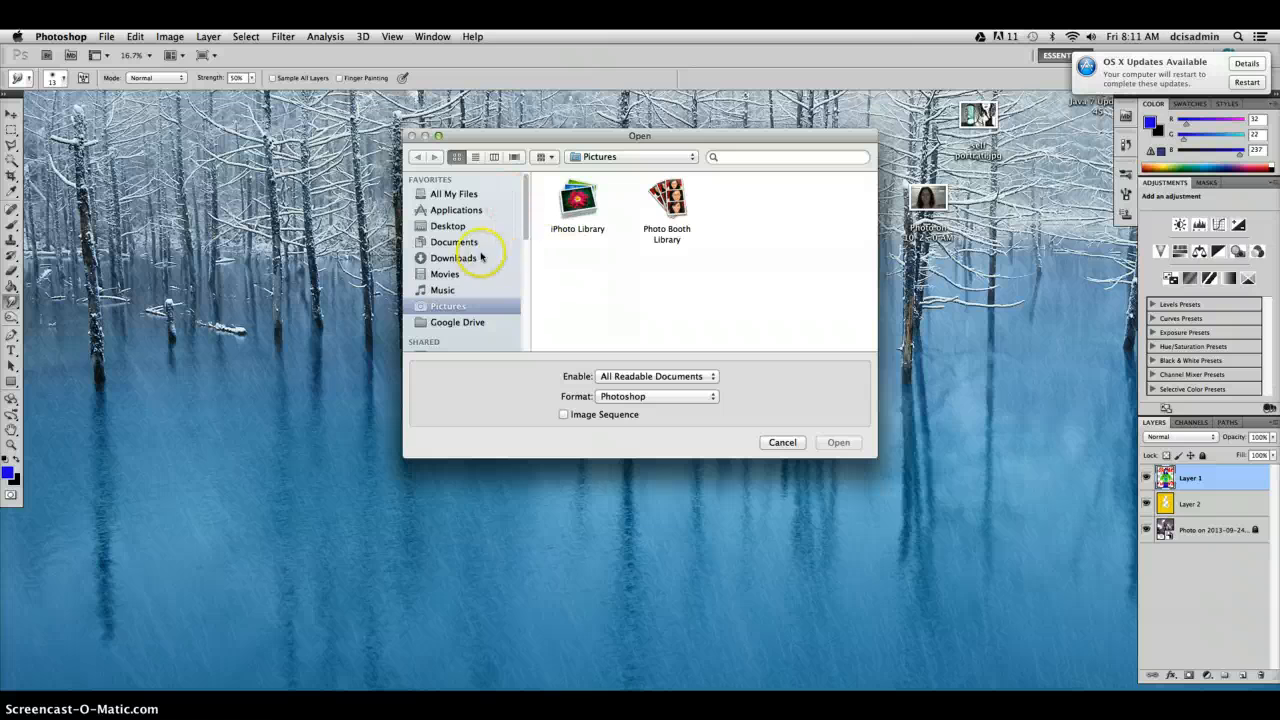
click(453, 232)
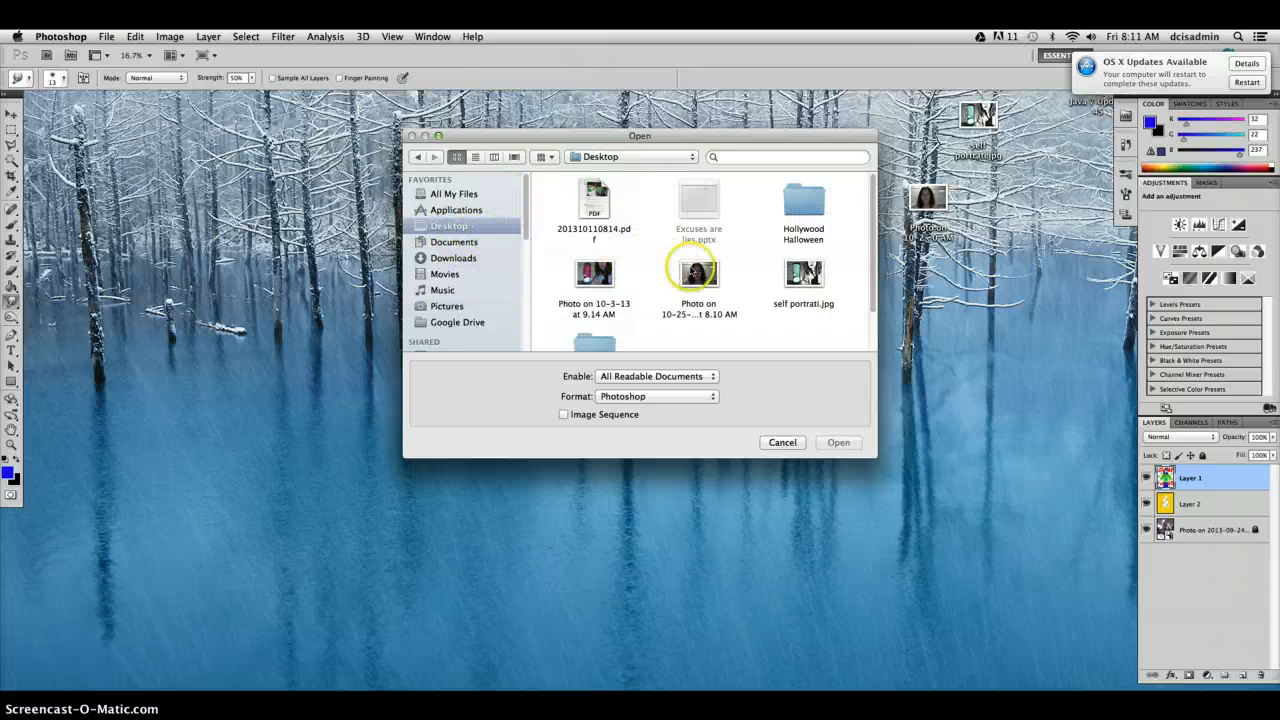
click(742, 315)
click(838, 442)
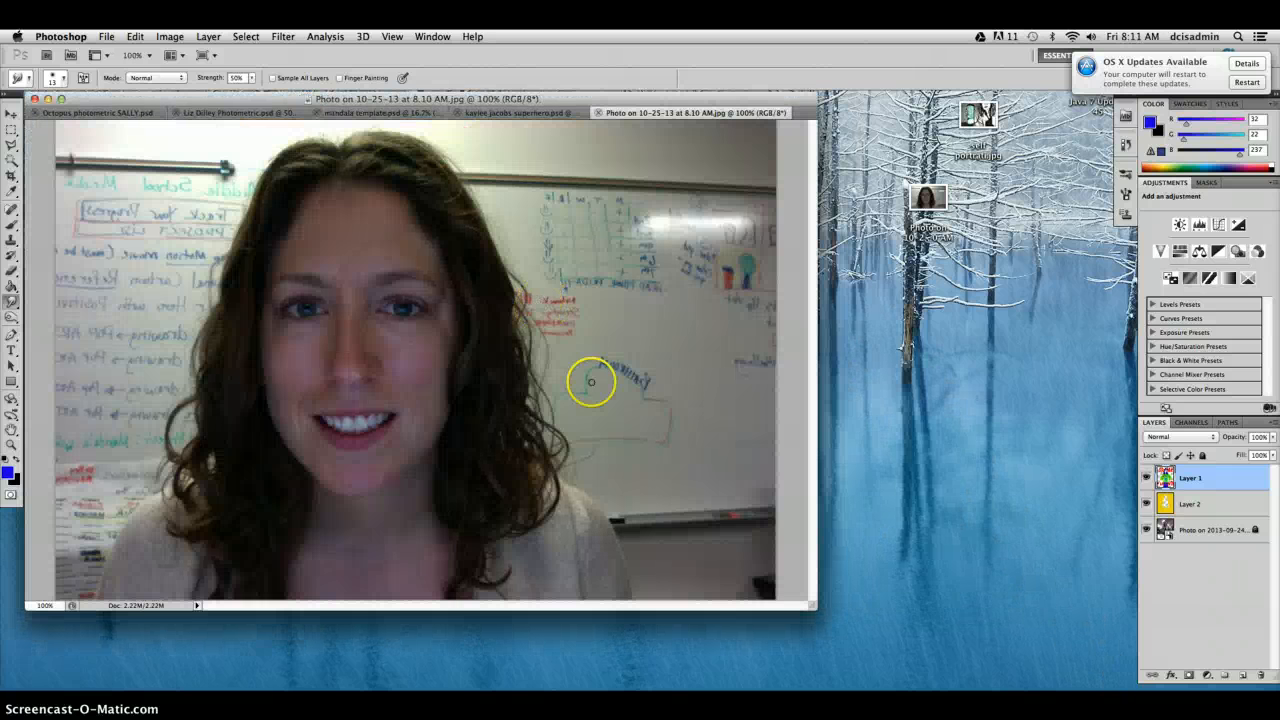
drag(965, 645, 1010, 651)
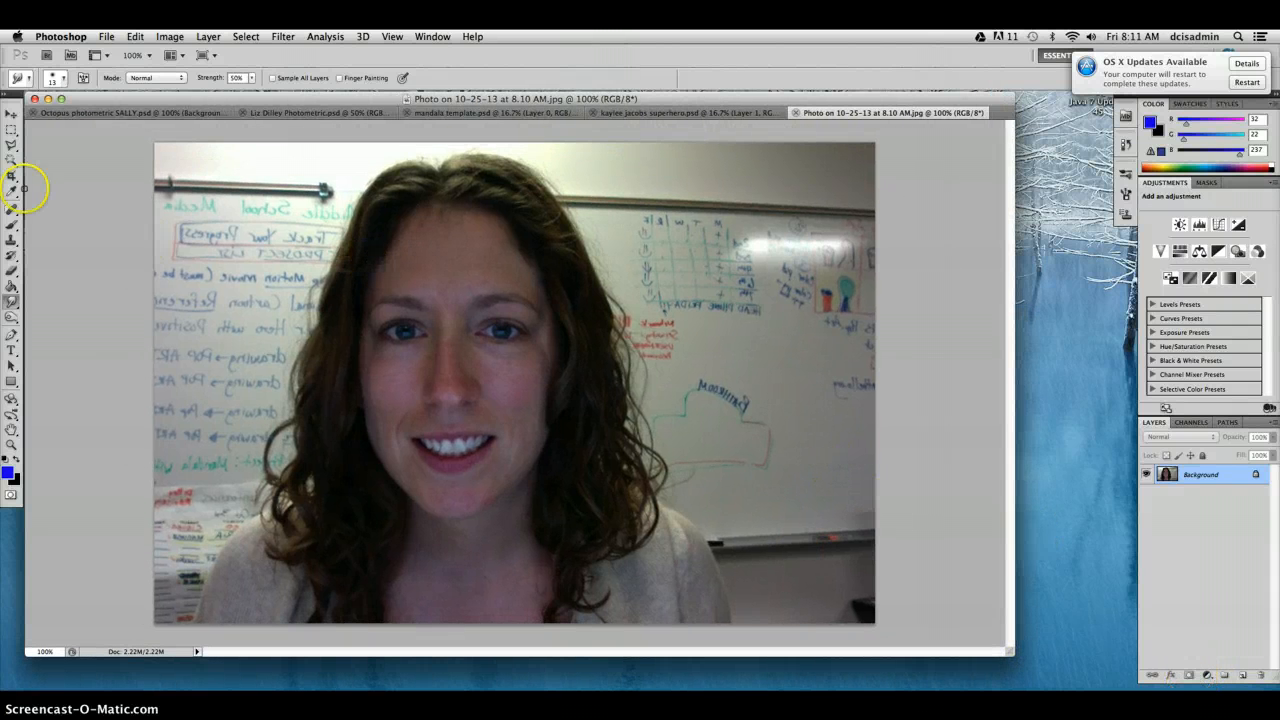
- Select the woman's face, hair and shoulders with the Quick Selection tool
drag(10, 162, 50, 170)
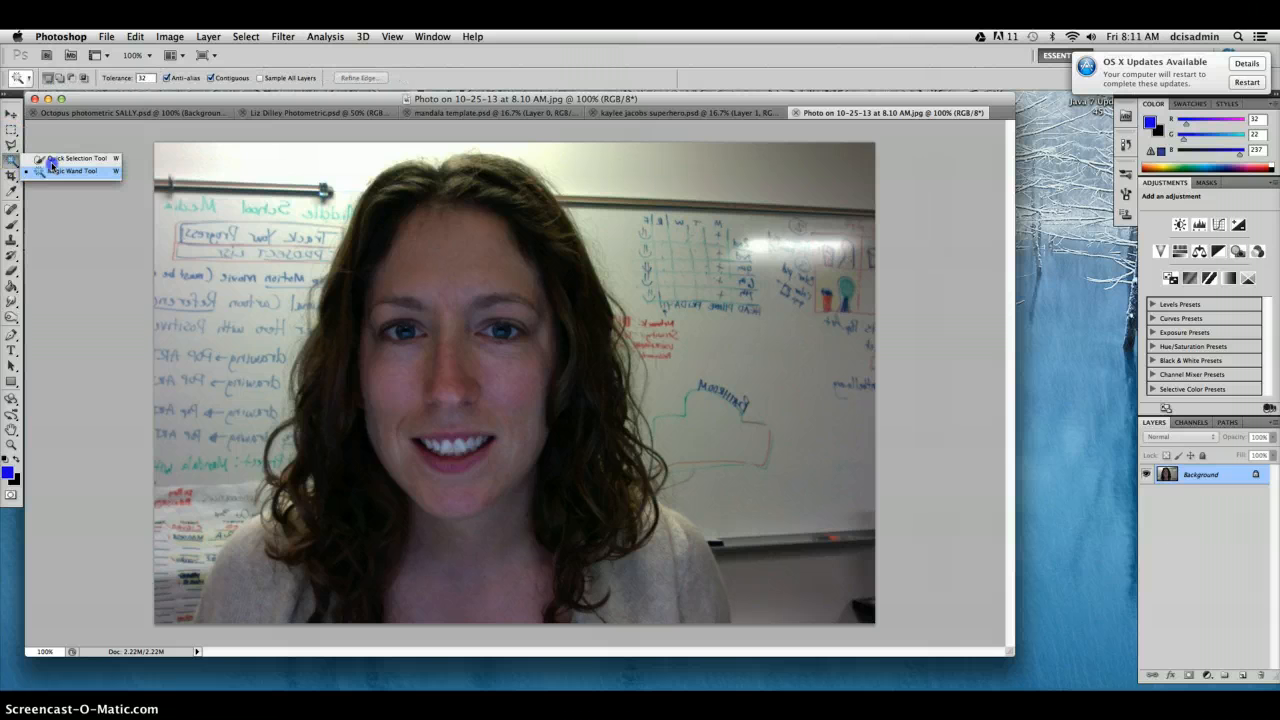
click(55, 158)
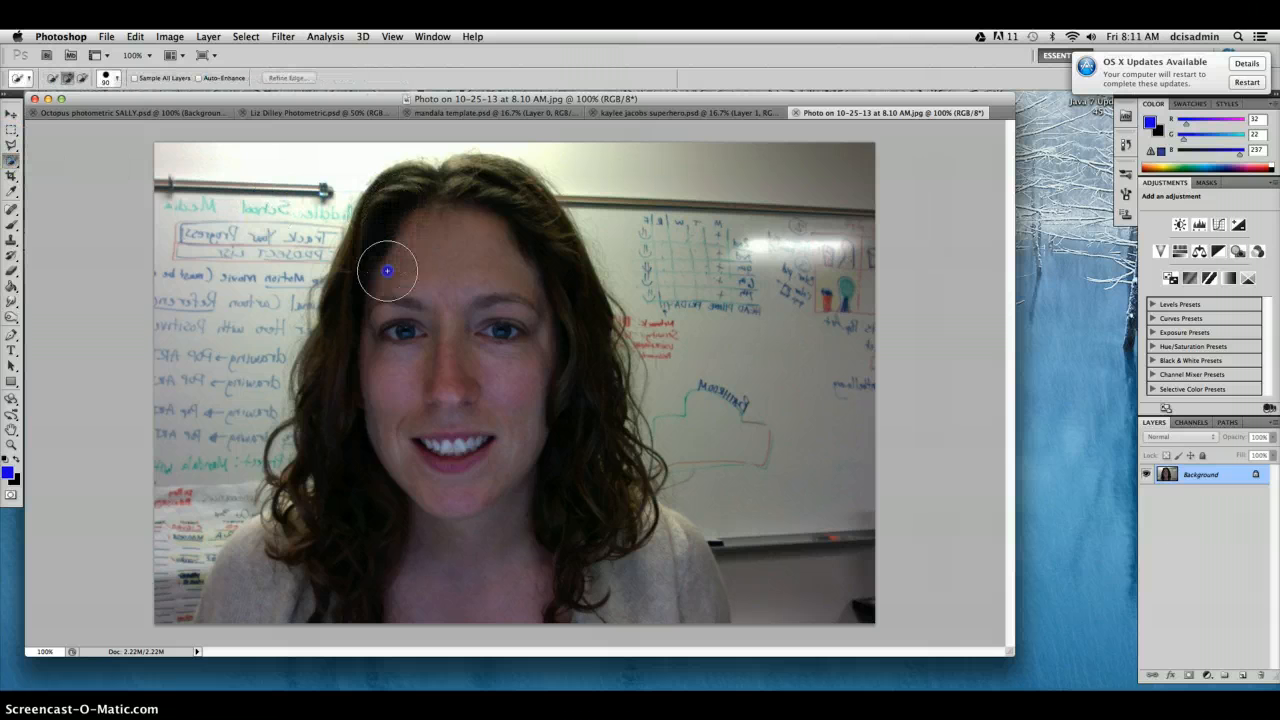
mouse_move(387, 270)
mouse_down()
mouse_move(405, 516)
mouse_move(388, 549)
mouse_move(308, 586)
mouse_up()
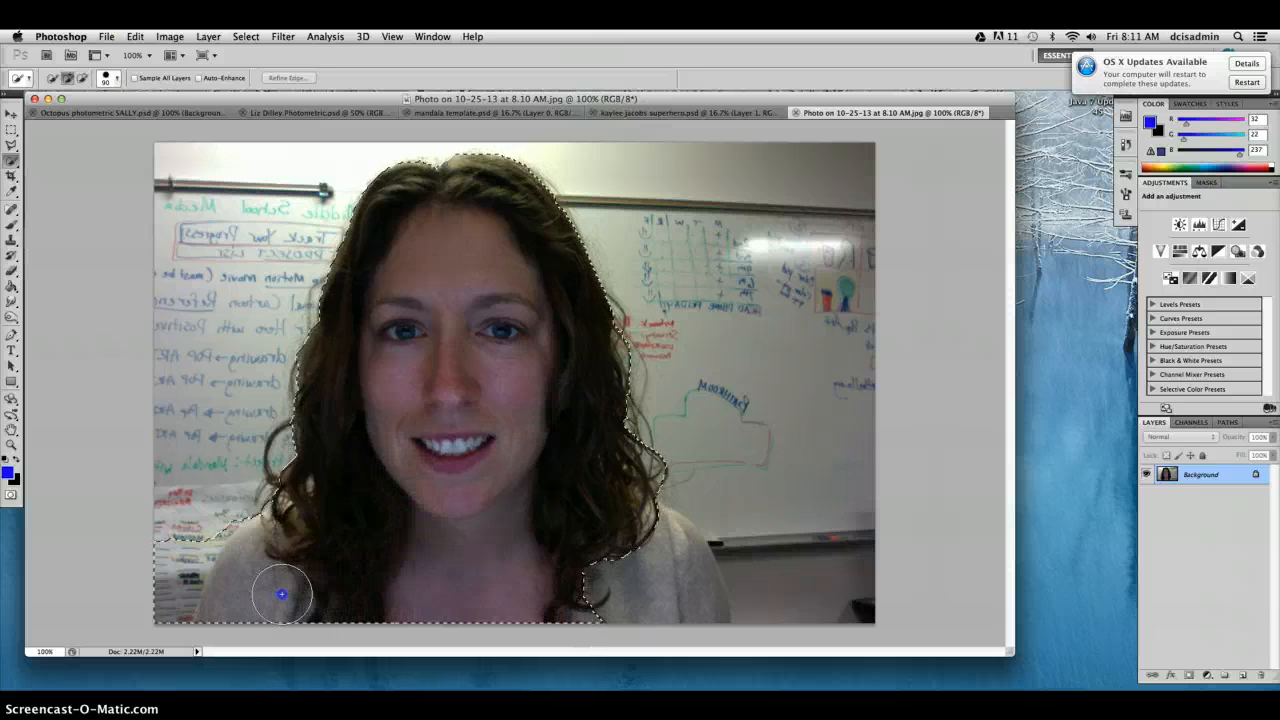
drag(526, 577, 616, 591)
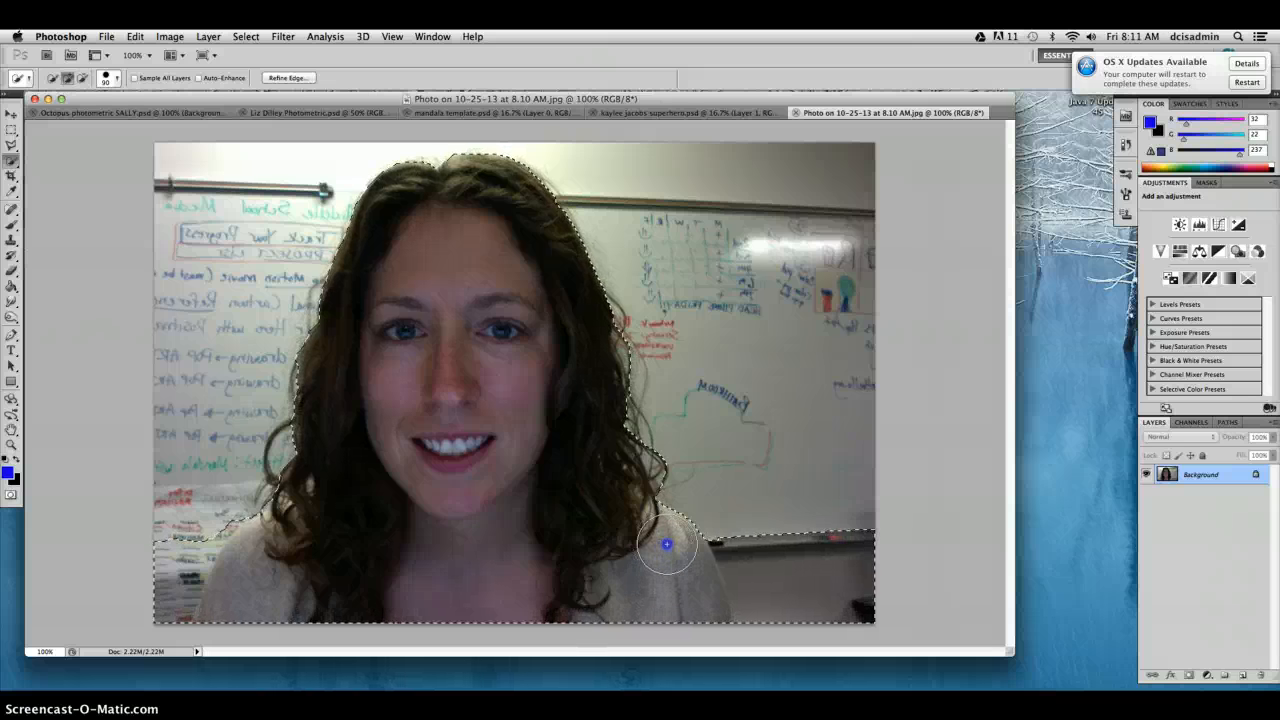
- Subtract the background areas beside both shoulders from the selection, then return the Quick Selection tool to adding
click(82, 77)
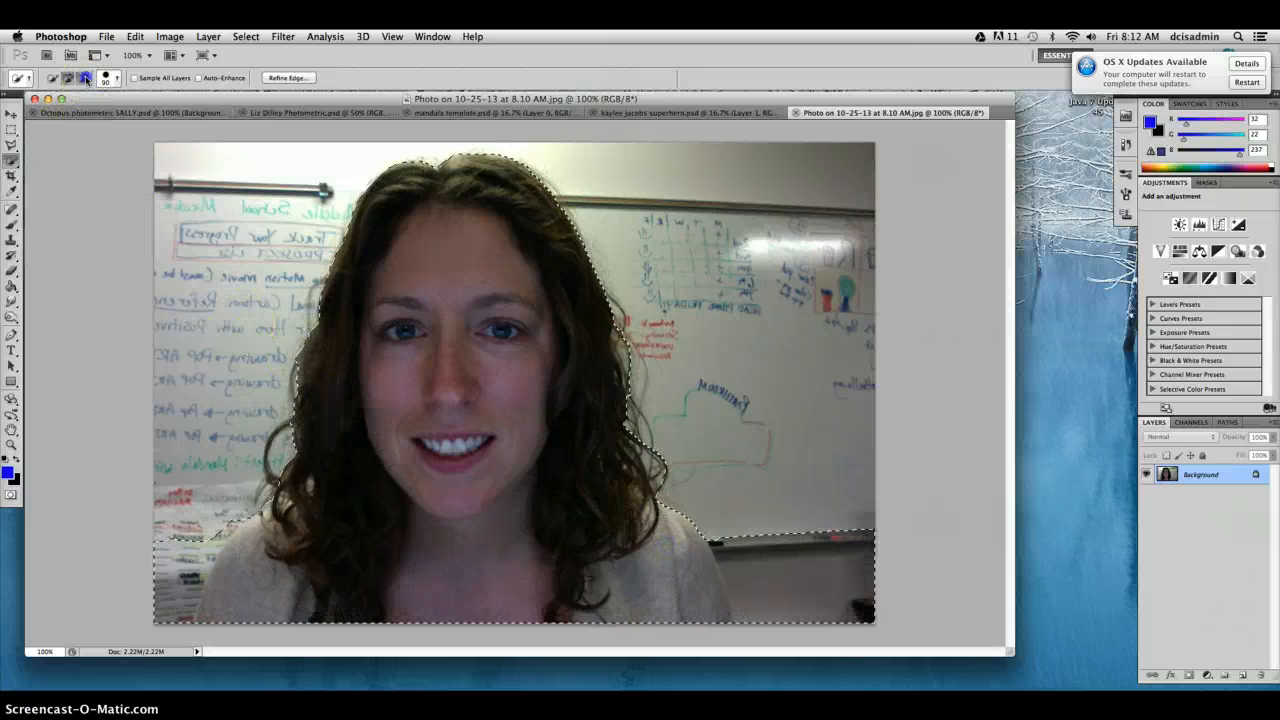
drag(200, 523, 166, 560)
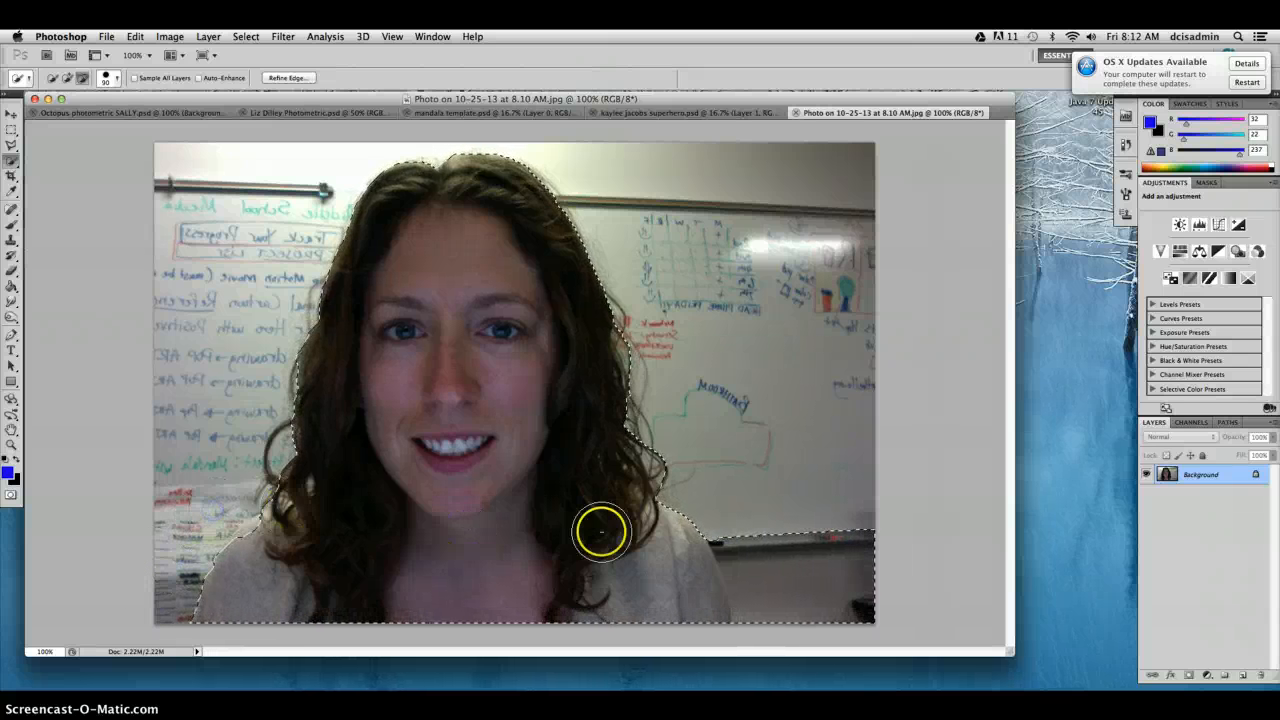
drag(730, 517, 760, 555)
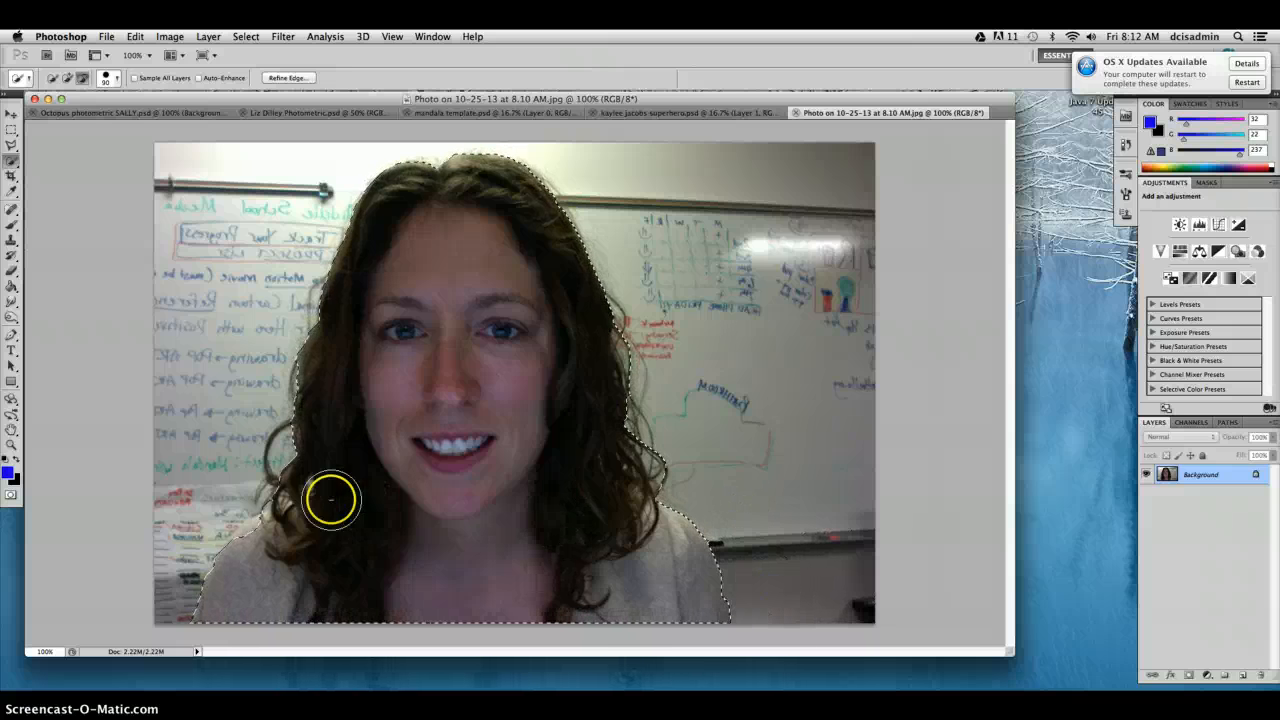
click(67, 77)
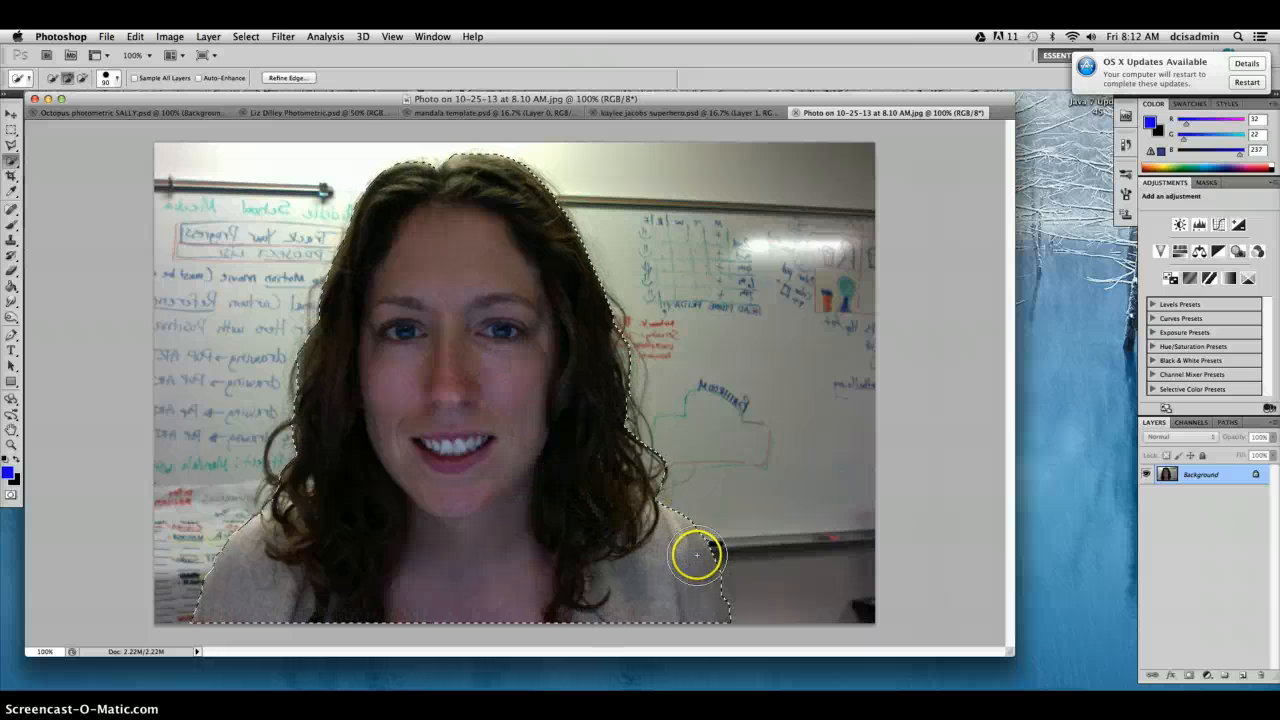
- Feather the selection around the woman with a radius of 3 pixels
click(246, 37)
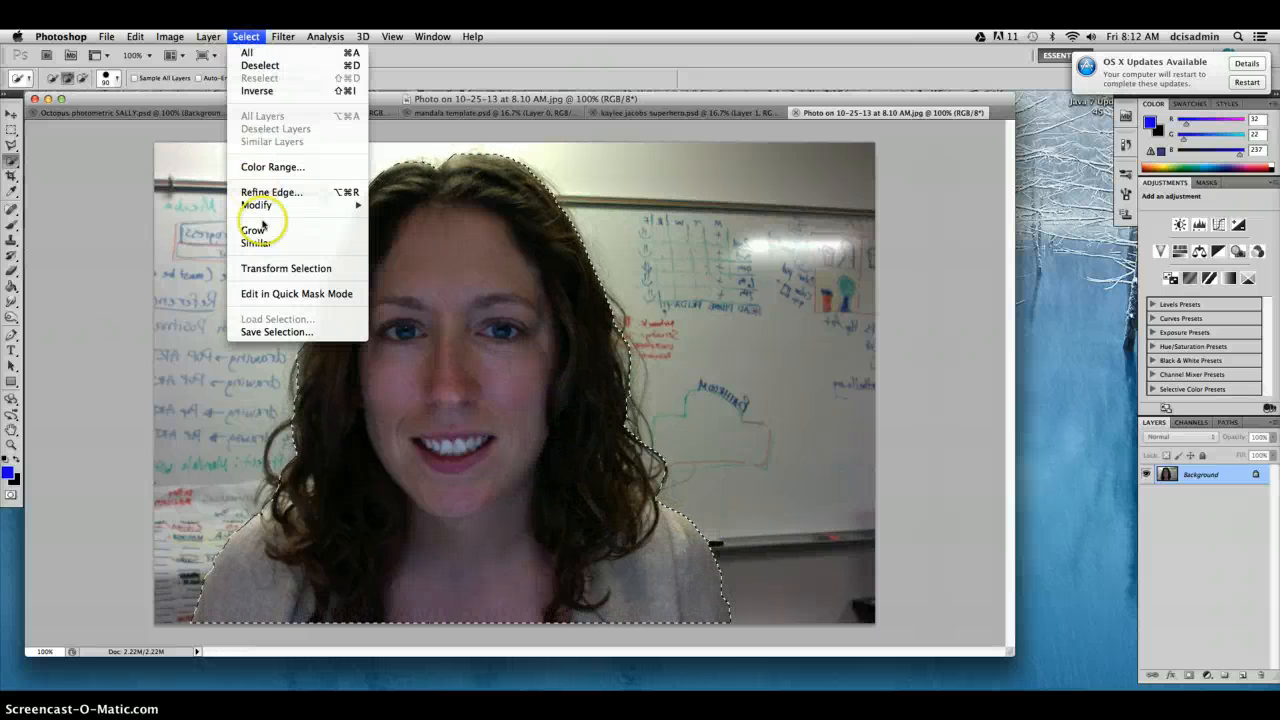
mouse_move(264, 208)
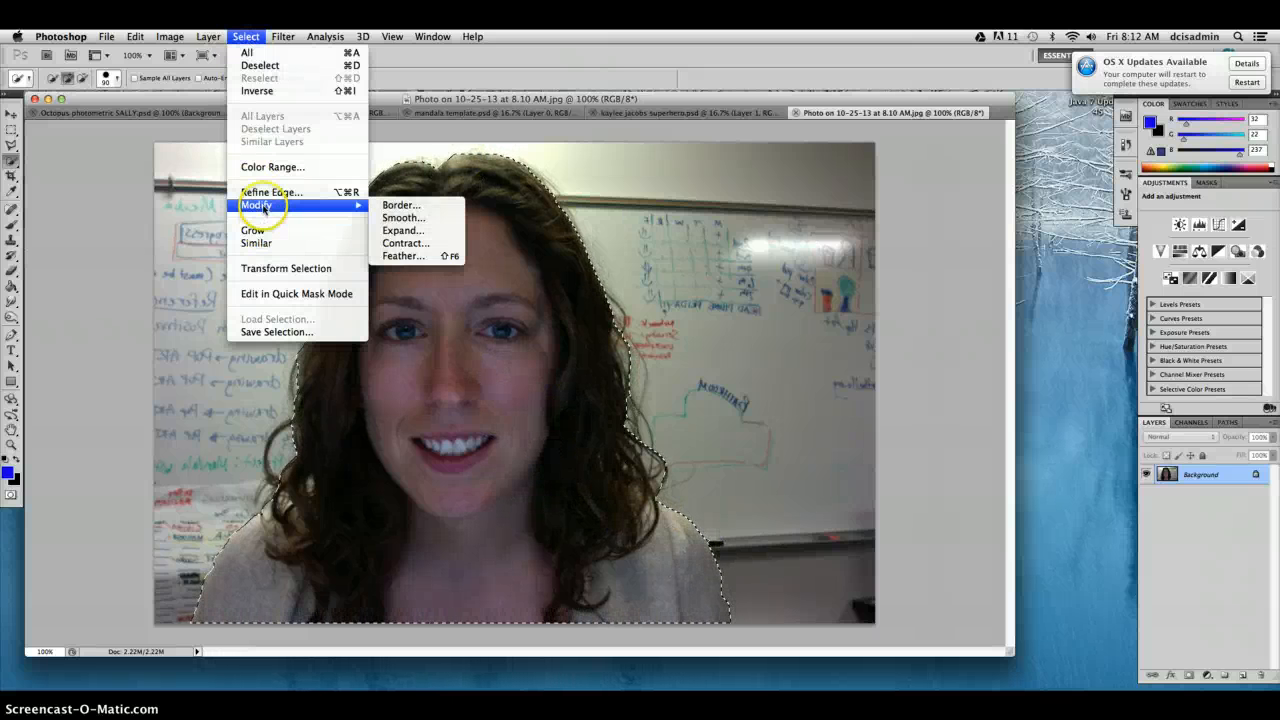
click(397, 256)
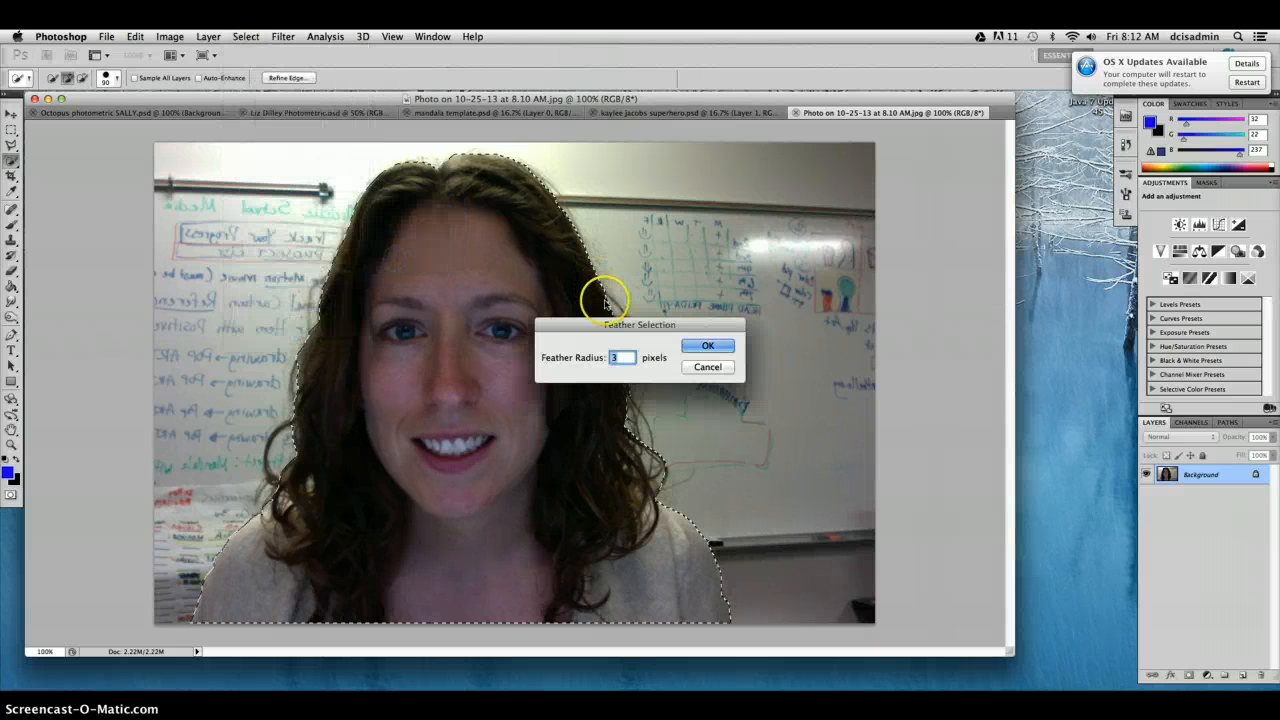
click(710, 344)
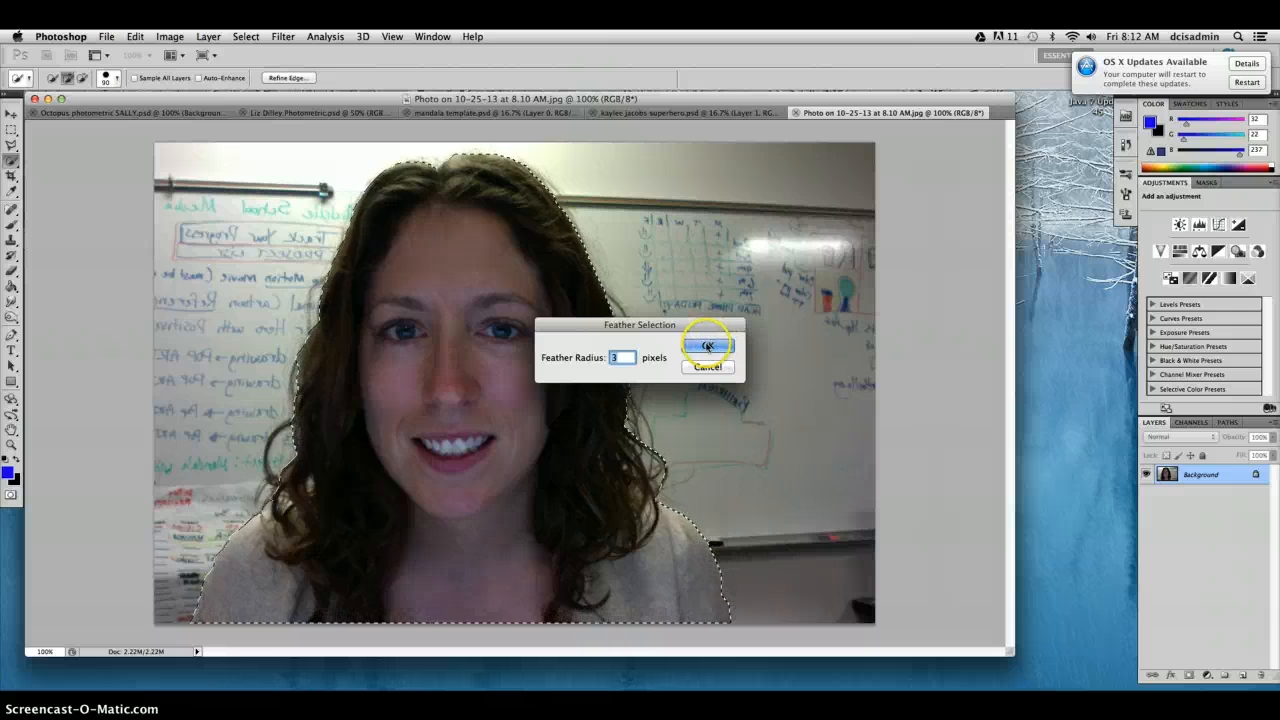
click(708, 366)
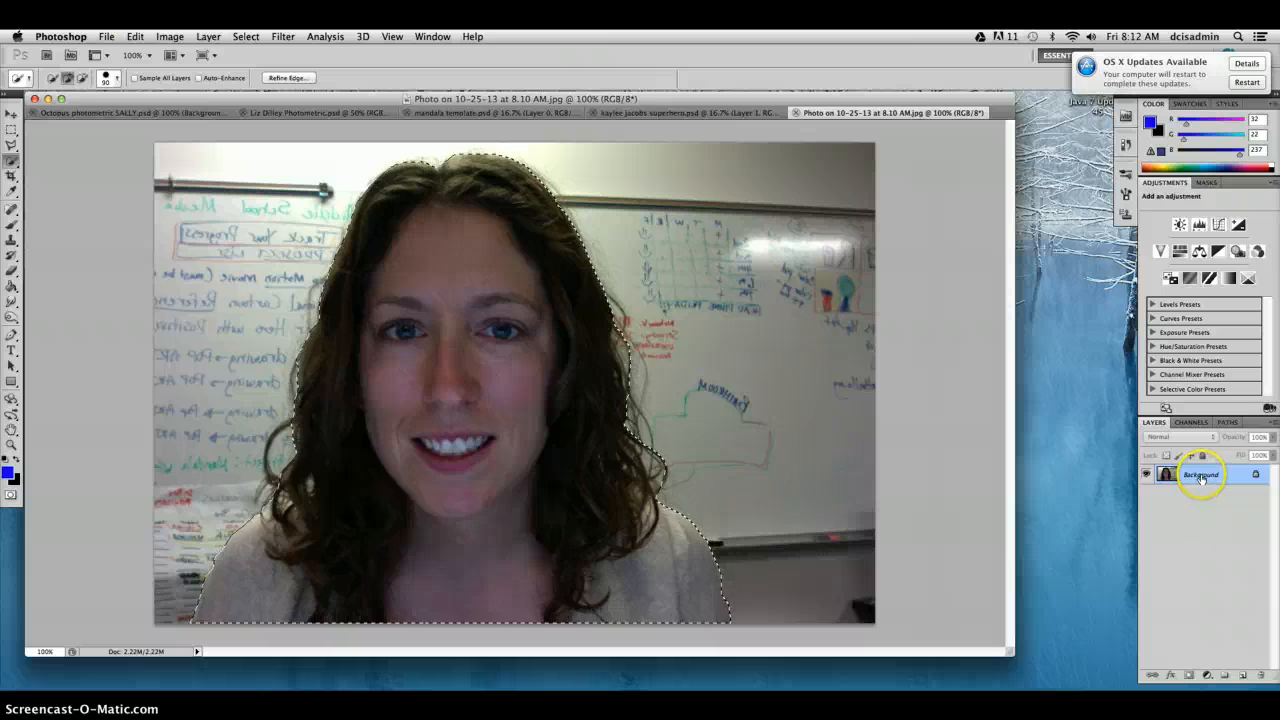
- Convert the Background into a regular layer named Layer 0, mask it with the selection, and make the layer's image active
double_click(1201, 476)
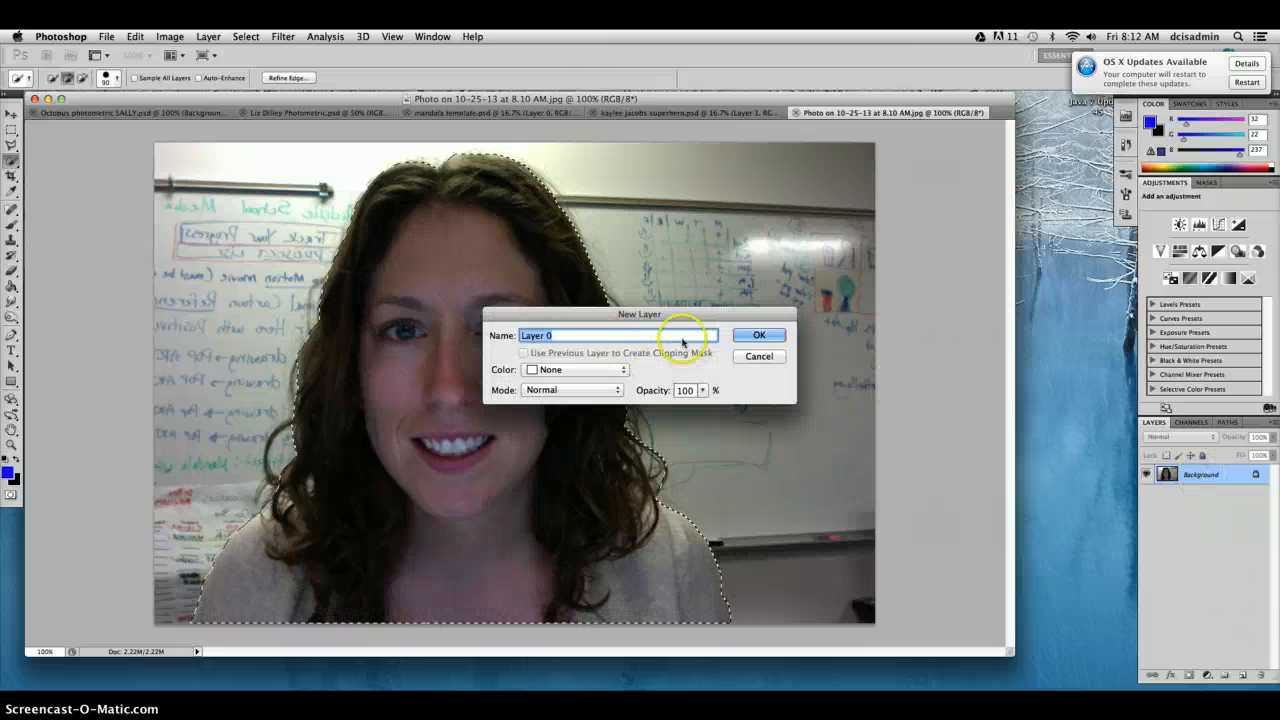
click(773, 336)
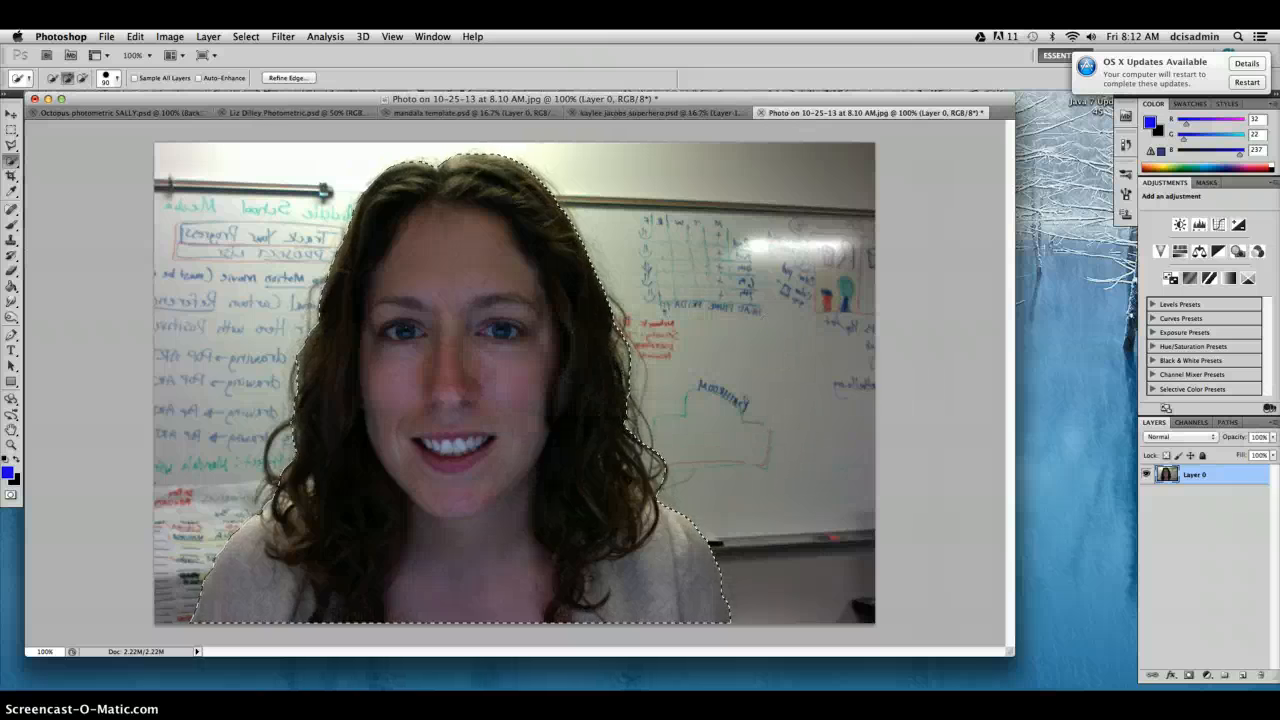
click(1188, 676)
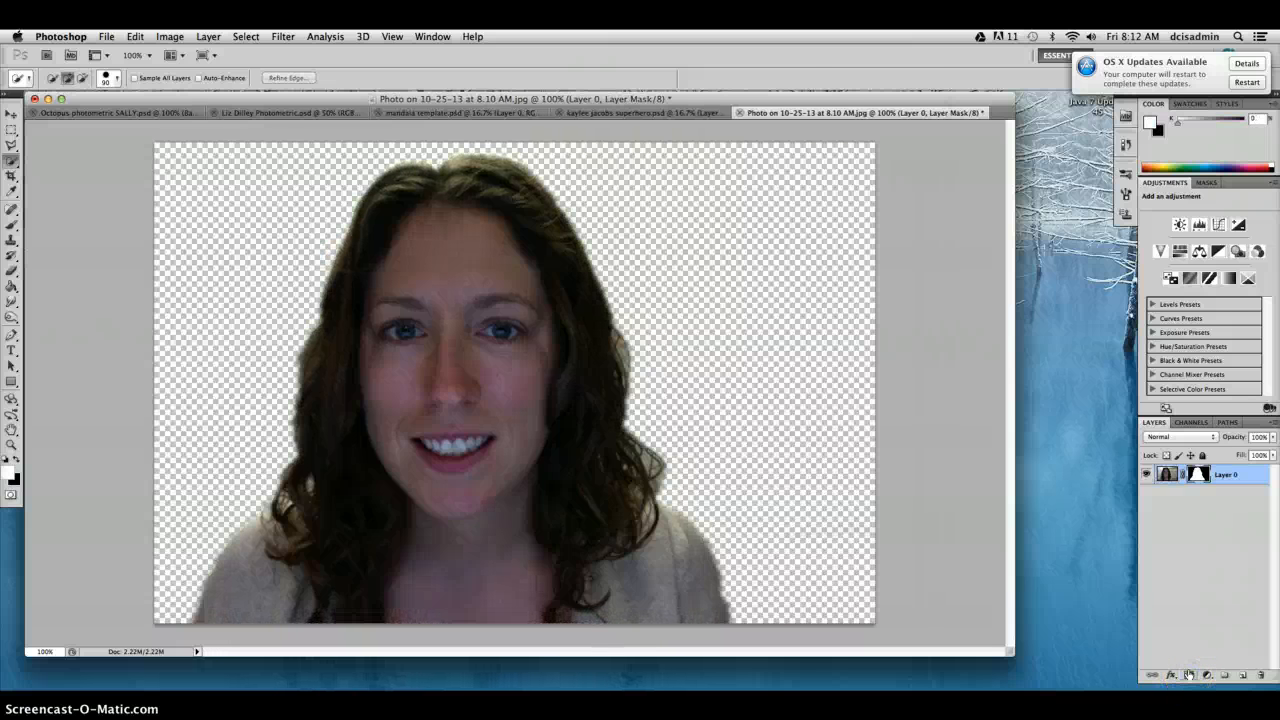
click(1200, 466)
click(1165, 476)
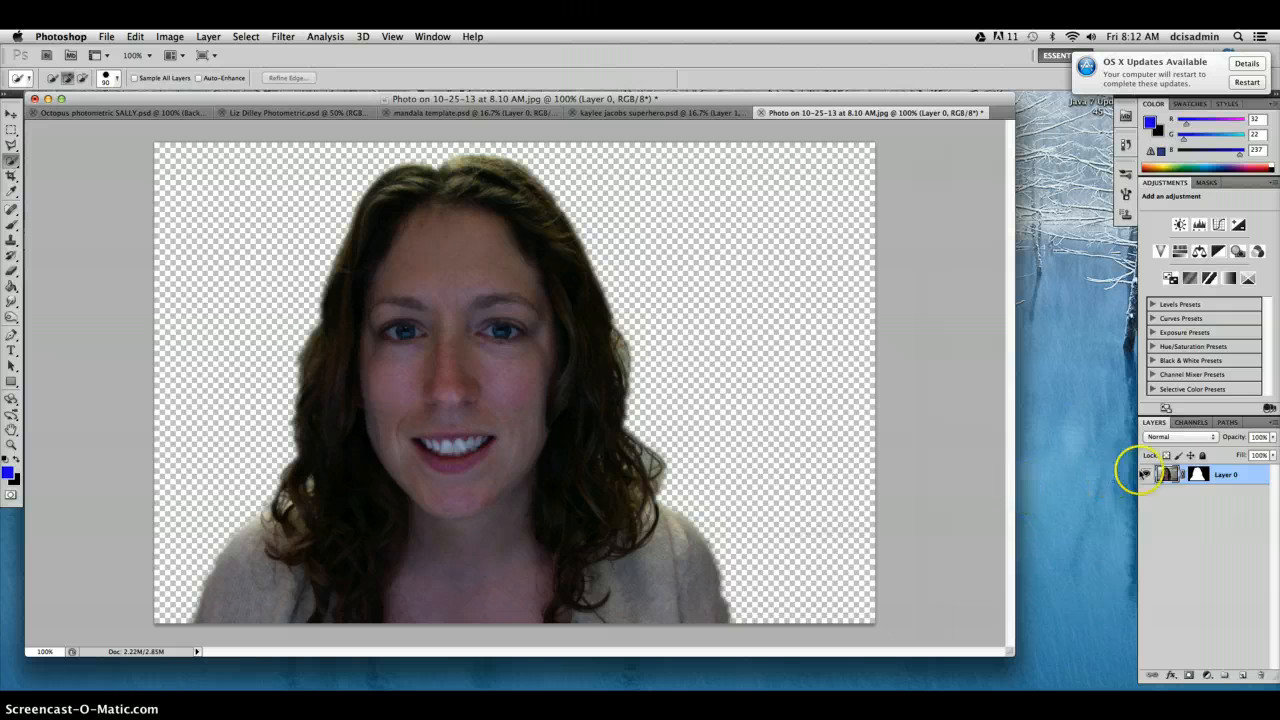
- Open the Liquify filter on Layer 0's image and stretch the forehead and top of the head outward with the Forward Warp tool at brush size 428
click(1165, 476)
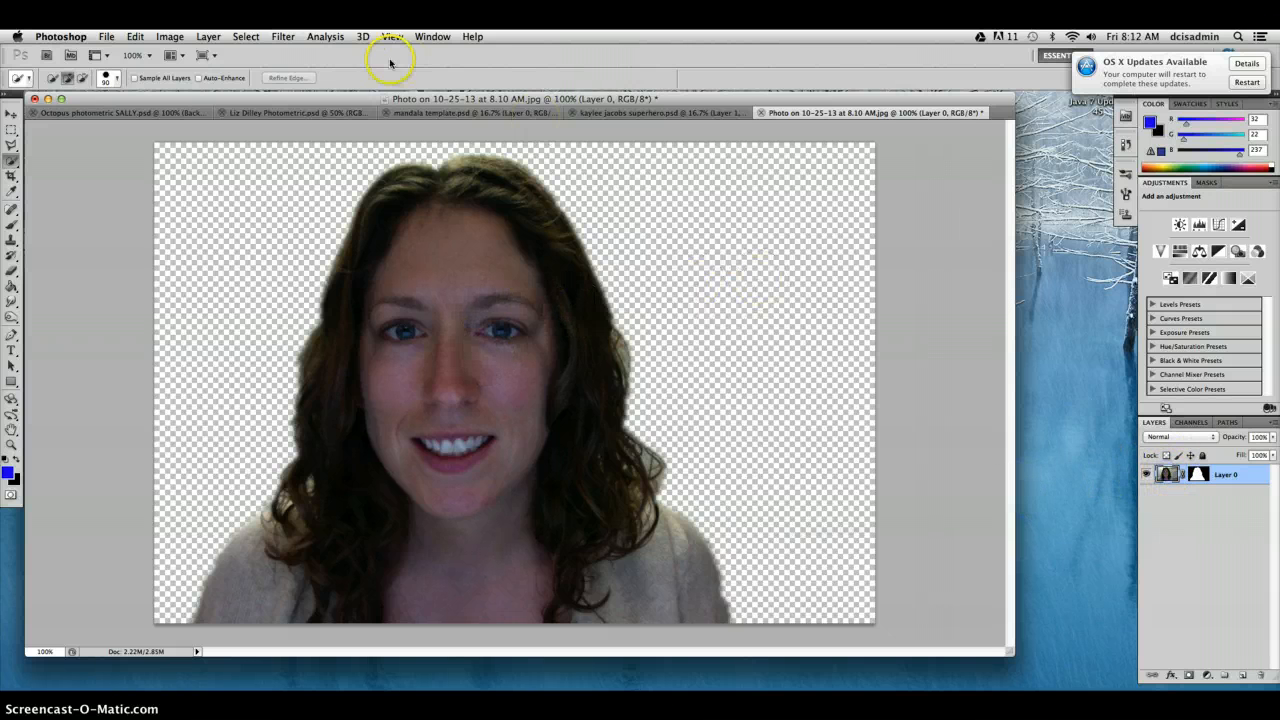
click(282, 37)
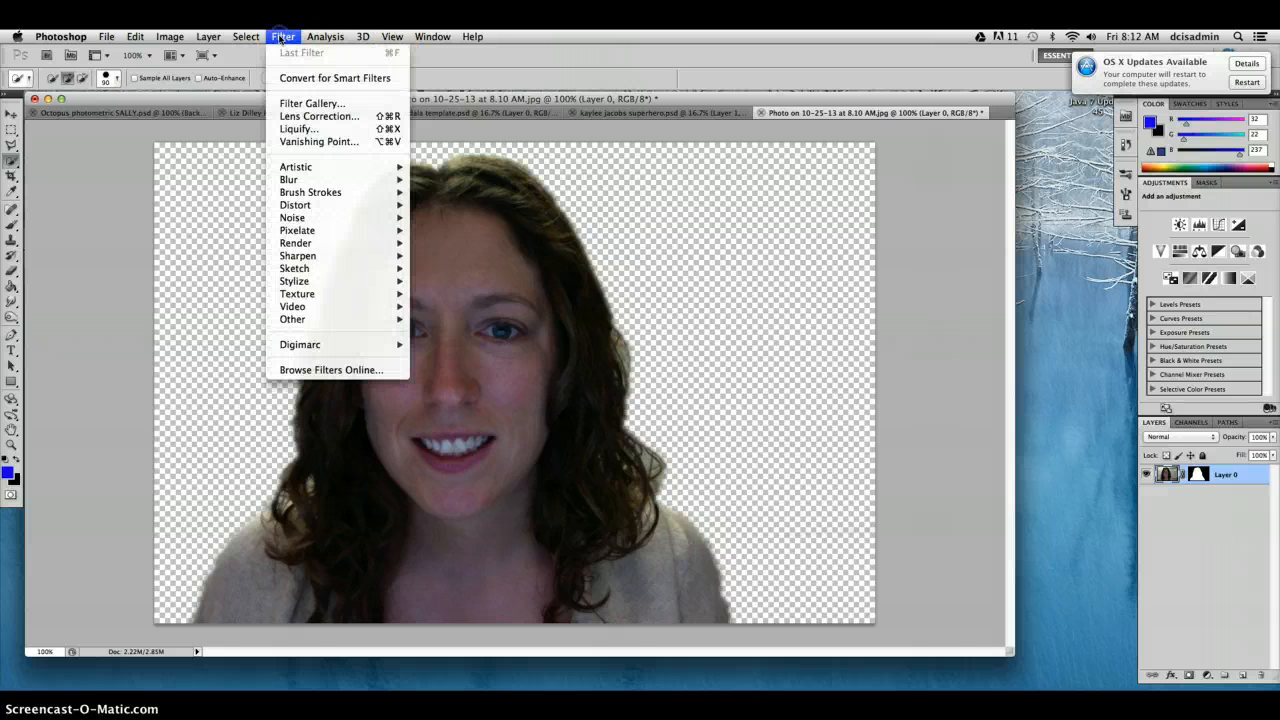
click(307, 130)
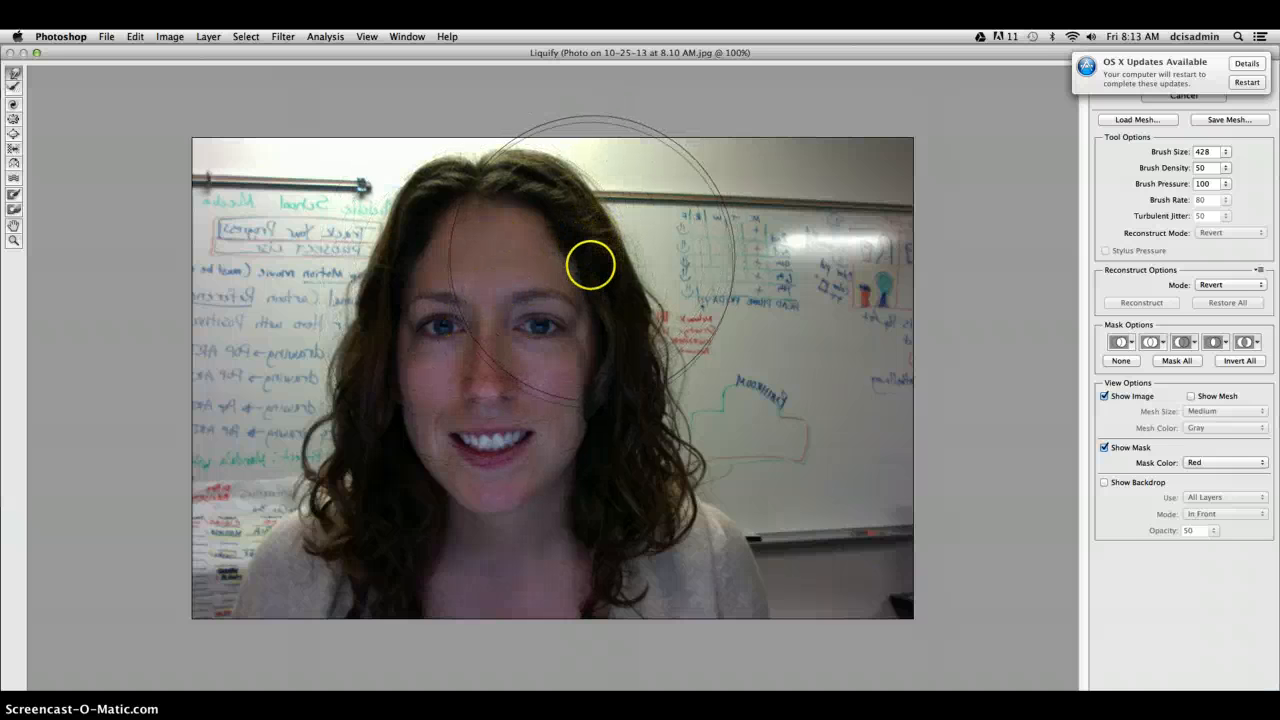
mouse_move(595, 252)
mouse_down()
mouse_move(654, 229)
mouse_move(663, 157)
mouse_move(639, 168)
mouse_move(630, 158)
mouse_up()
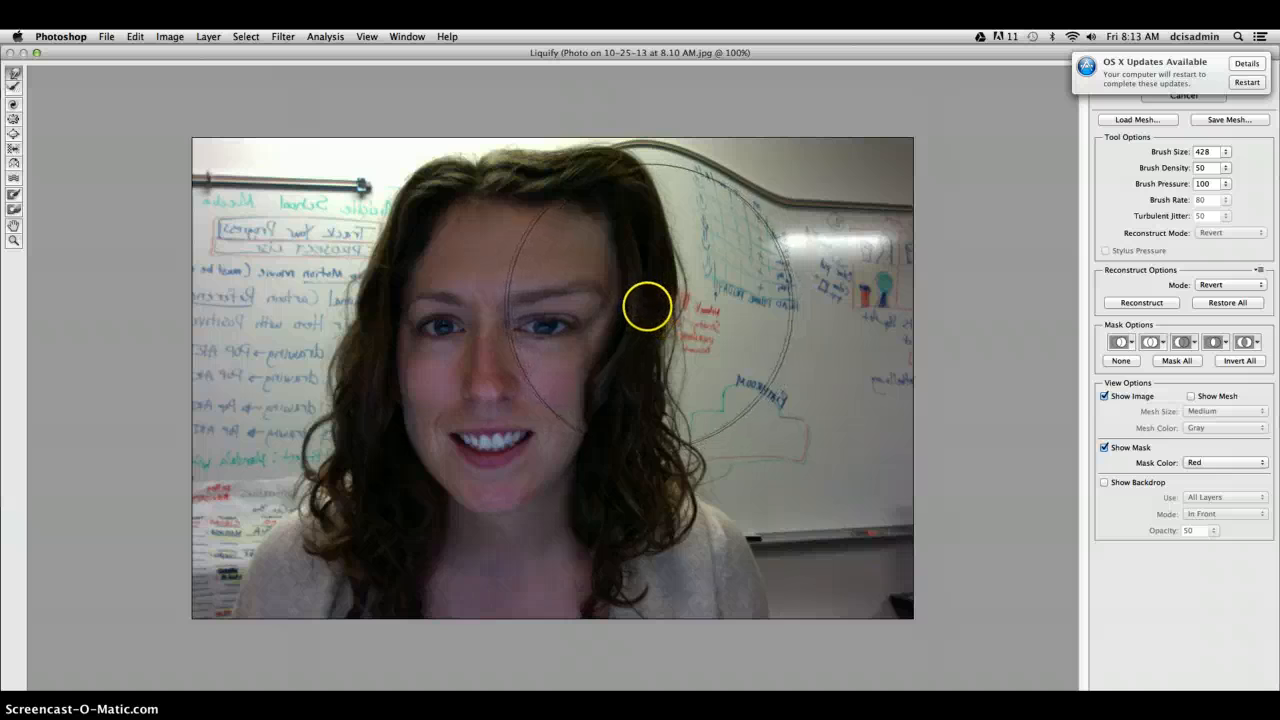
key(super+z)
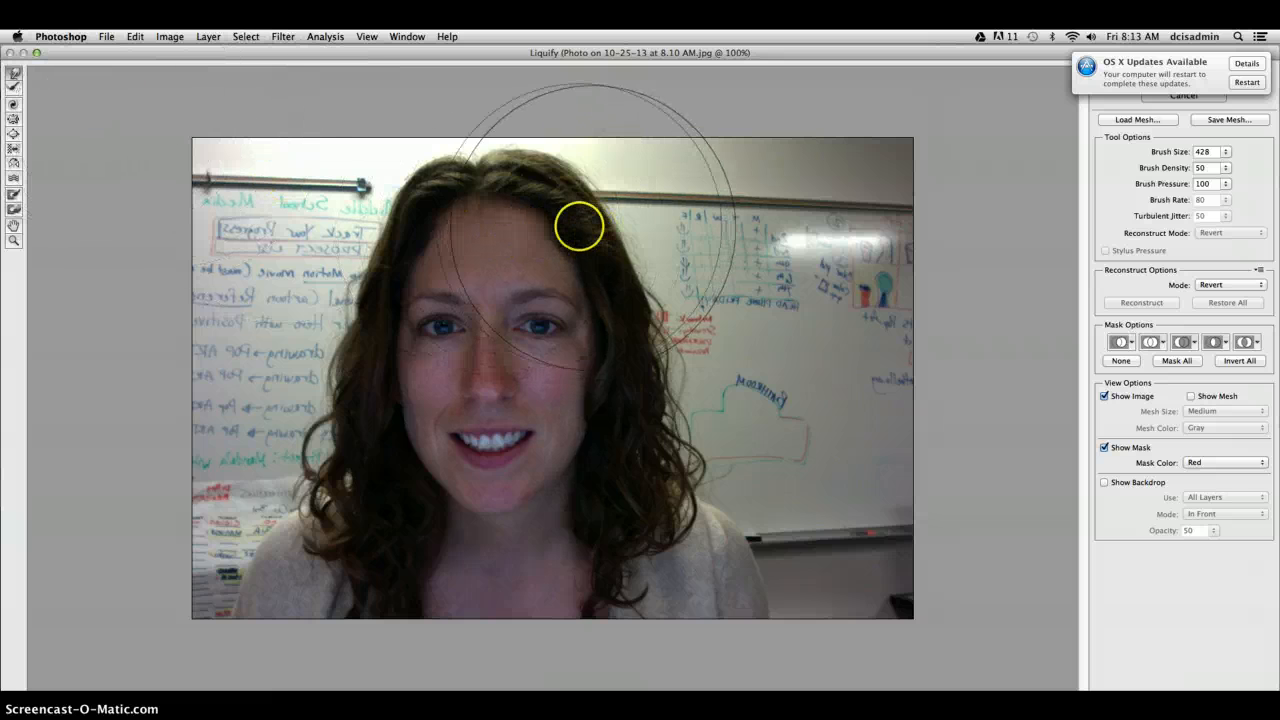
drag(580, 223, 653, 211)
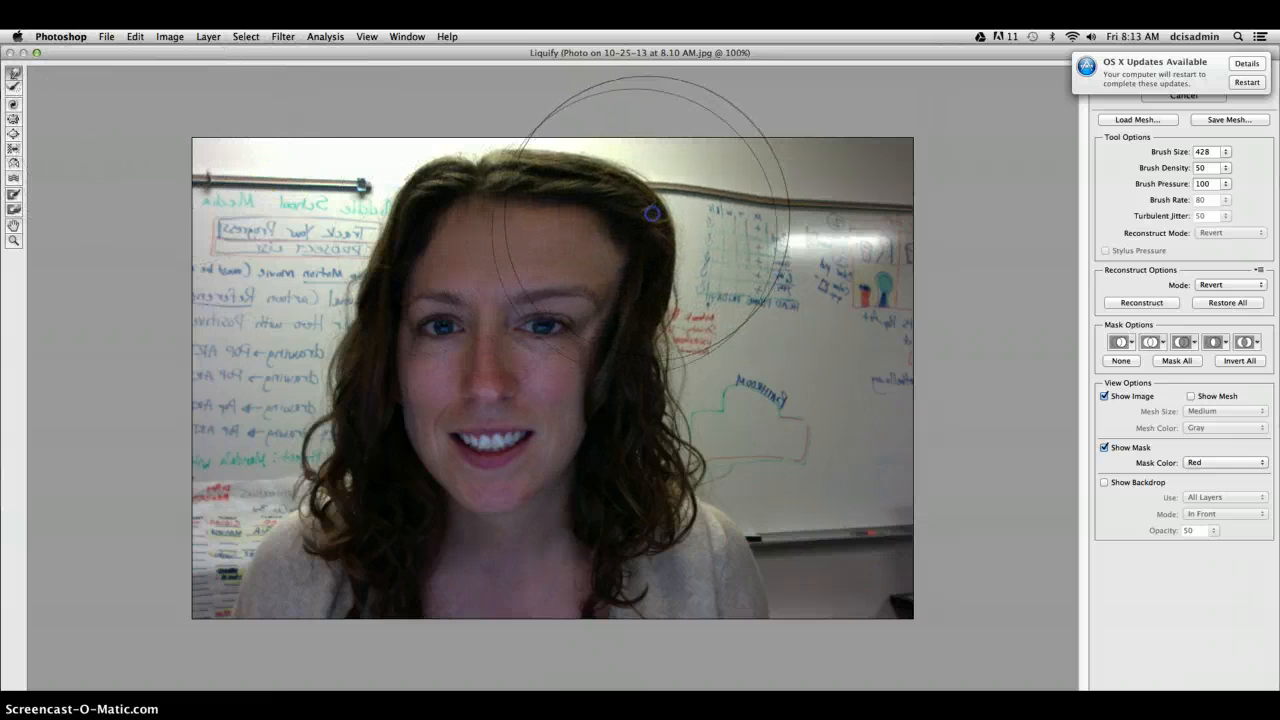
mouse_move(389, 273)
mouse_down()
mouse_move(380, 226)
mouse_move(342, 203)
mouse_move(434, 180)
mouse_move(457, 191)
mouse_move(470, 163)
mouse_move(562, 166)
mouse_move(568, 122)
mouse_move(583, 128)
mouse_move(566, 163)
mouse_move(615, 195)
mouse_up()
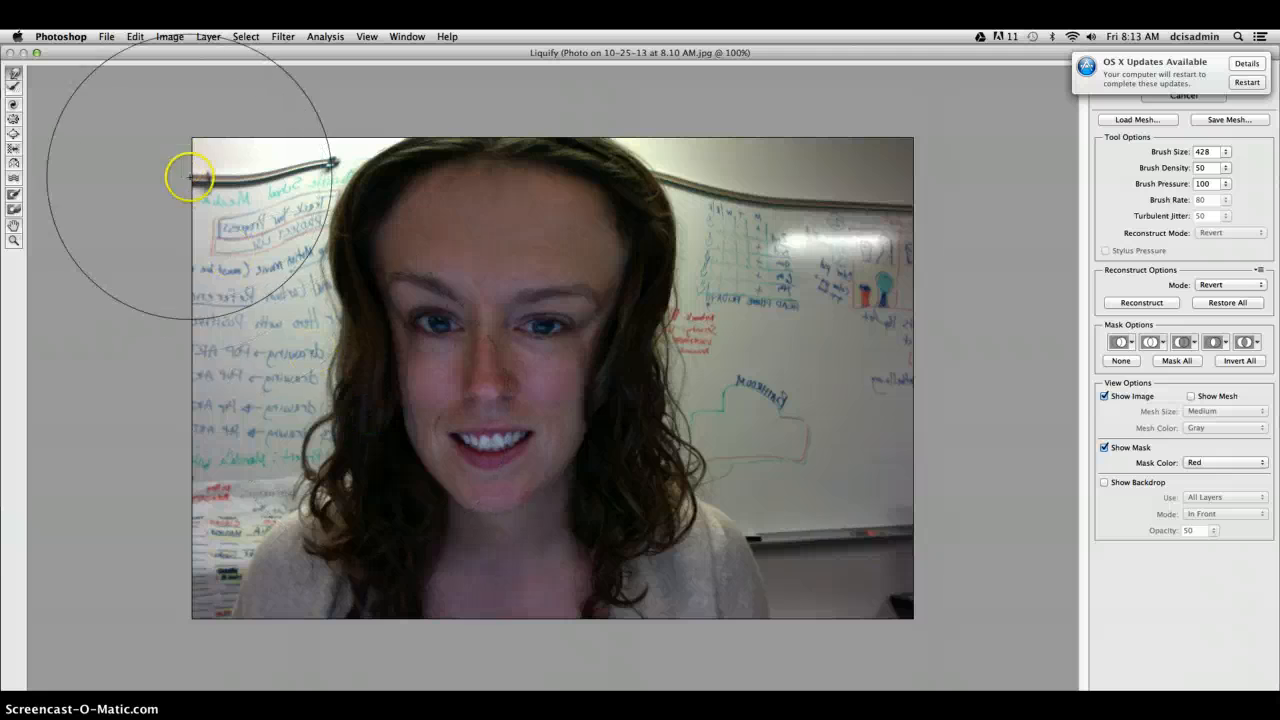
- Shrink the tip of the nose with the Pucker tool at brush size 116
click(14, 76)
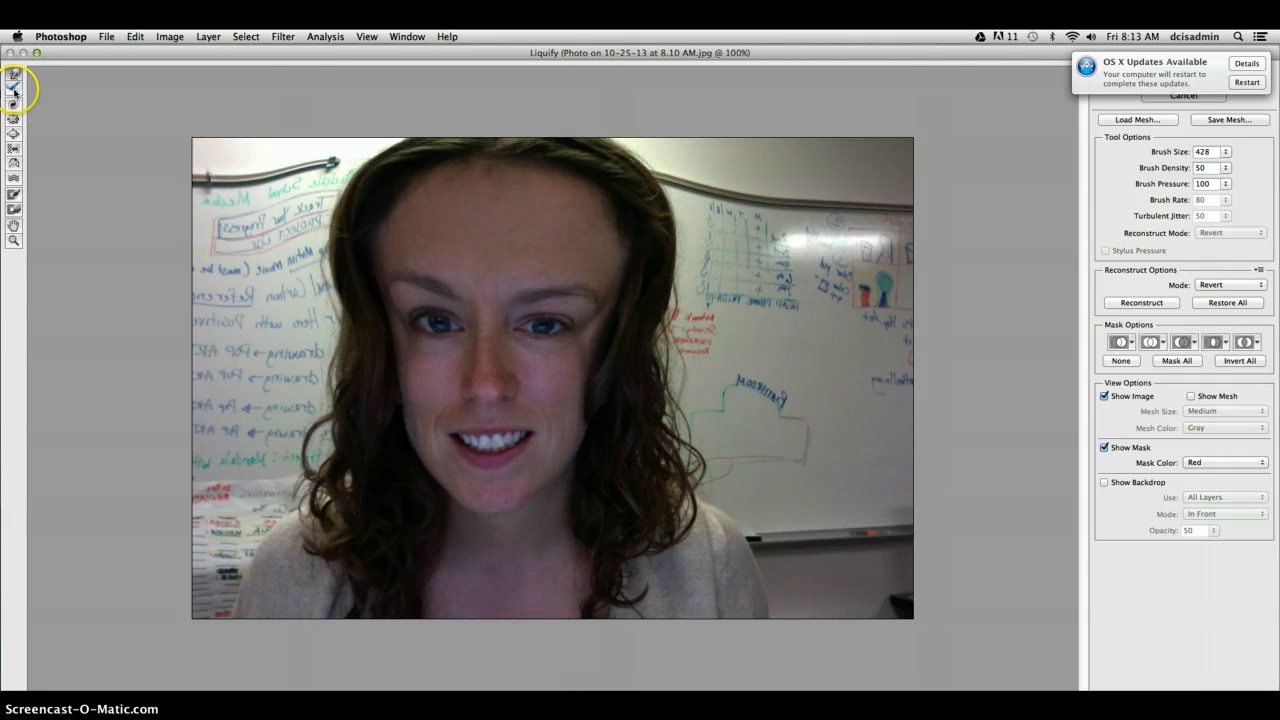
click(13, 120)
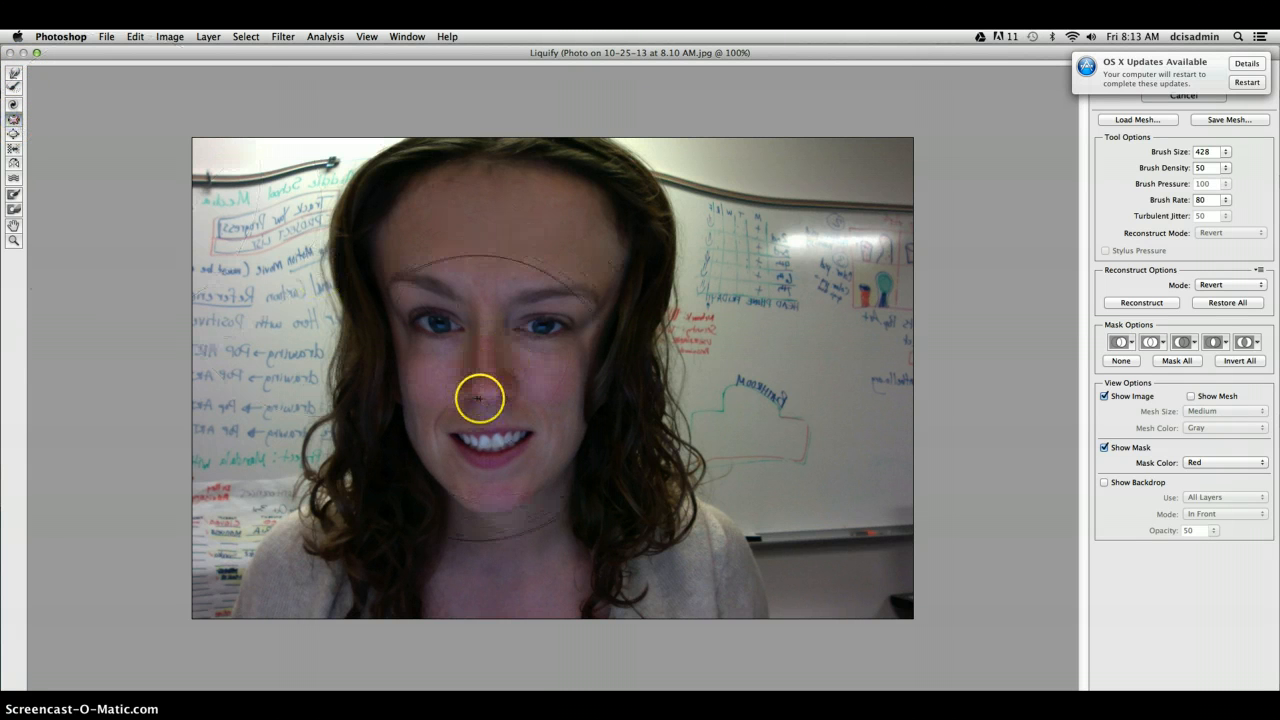
key(bracketleft)
key(bracketleft)
key(bracketleft)
key(bracketleft)
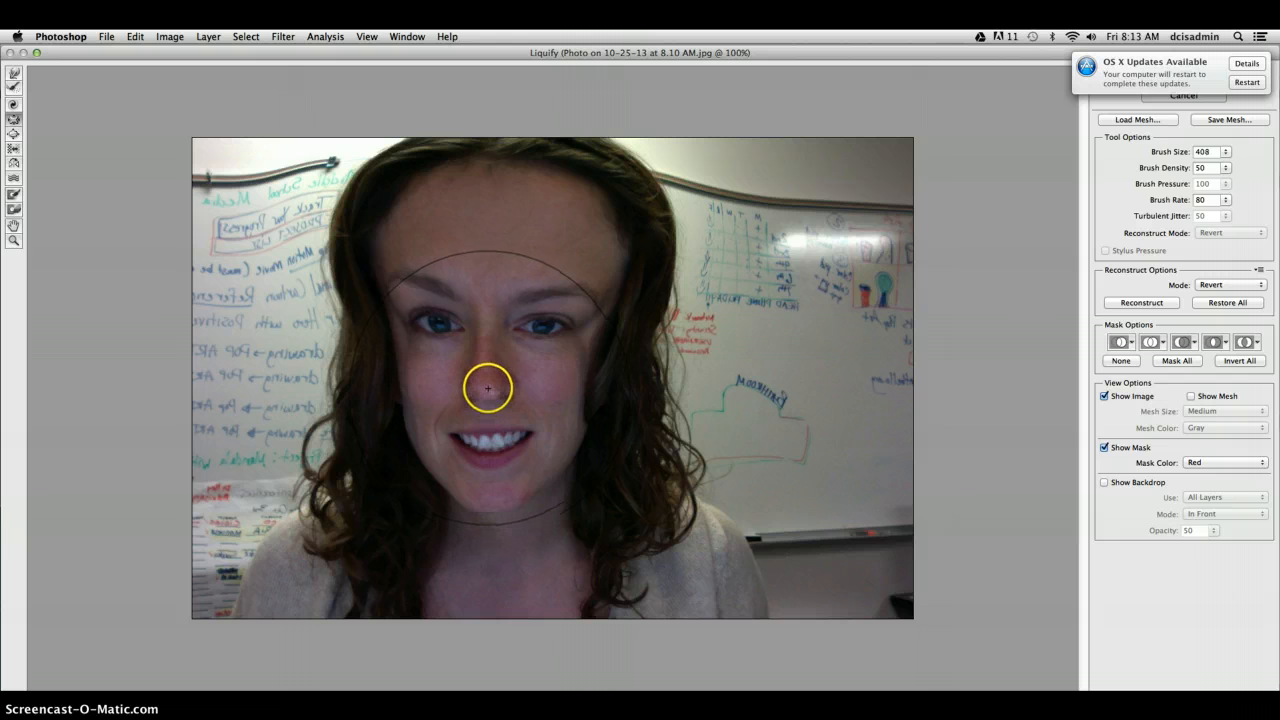
key(bracketleft)
key(bracketleft)
key(bracketleft)
key(bracketleft)
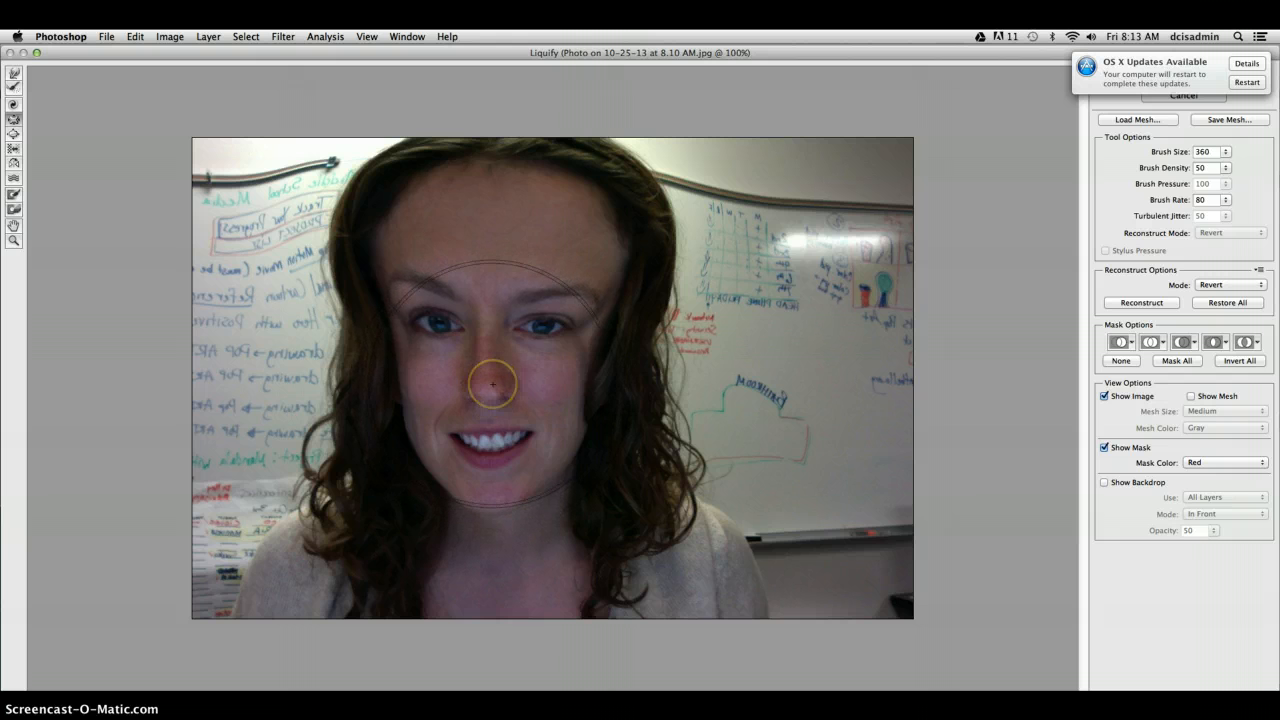
key(bracketleft)
key(bracketleft)
key(bracketleft)
key(bracketleft)
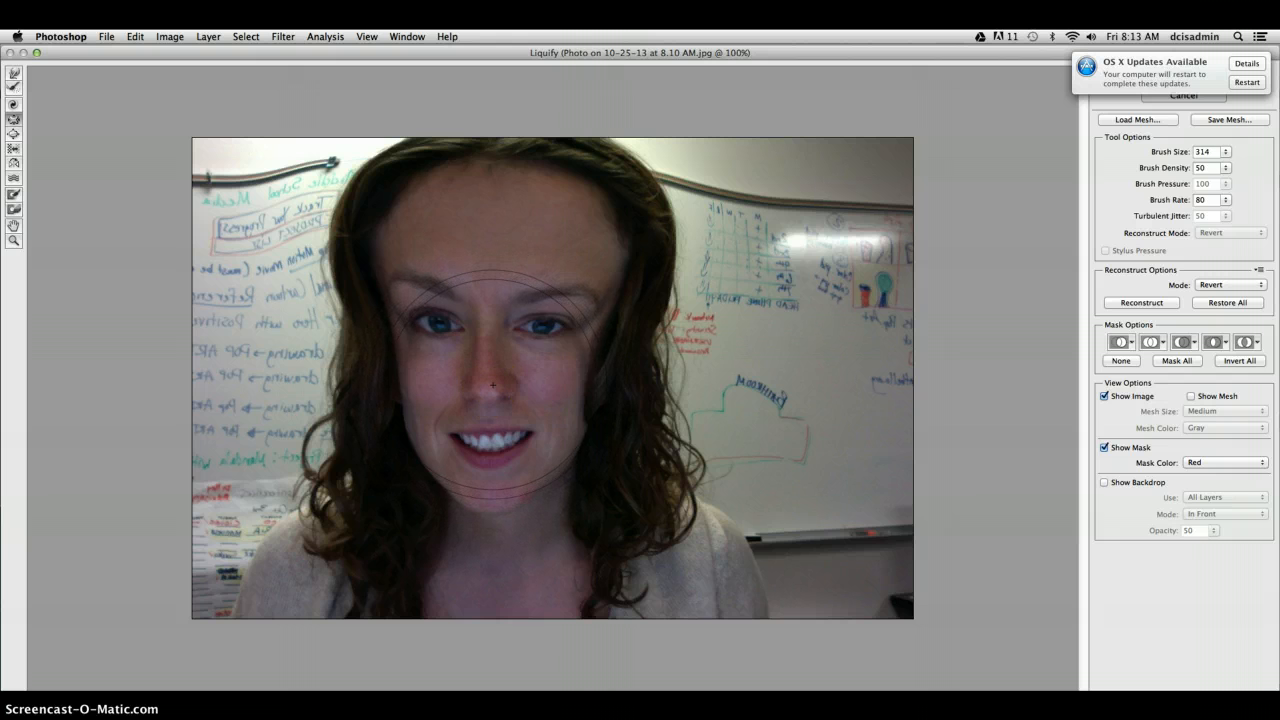
click(507, 386)
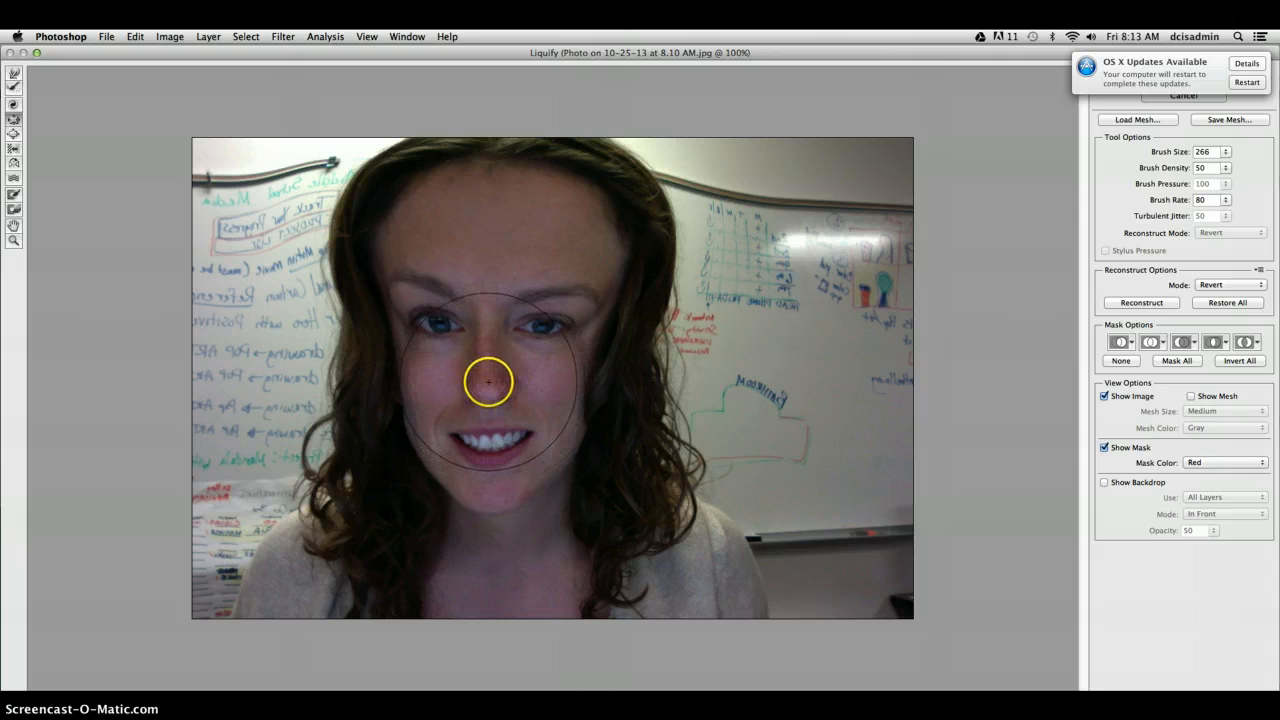
key(bracketleft)
key(bracketleft)
key(bracketleft)
key(bracketleft)
key(bracketleft)
key(bracketleft)
key(bracketleft)
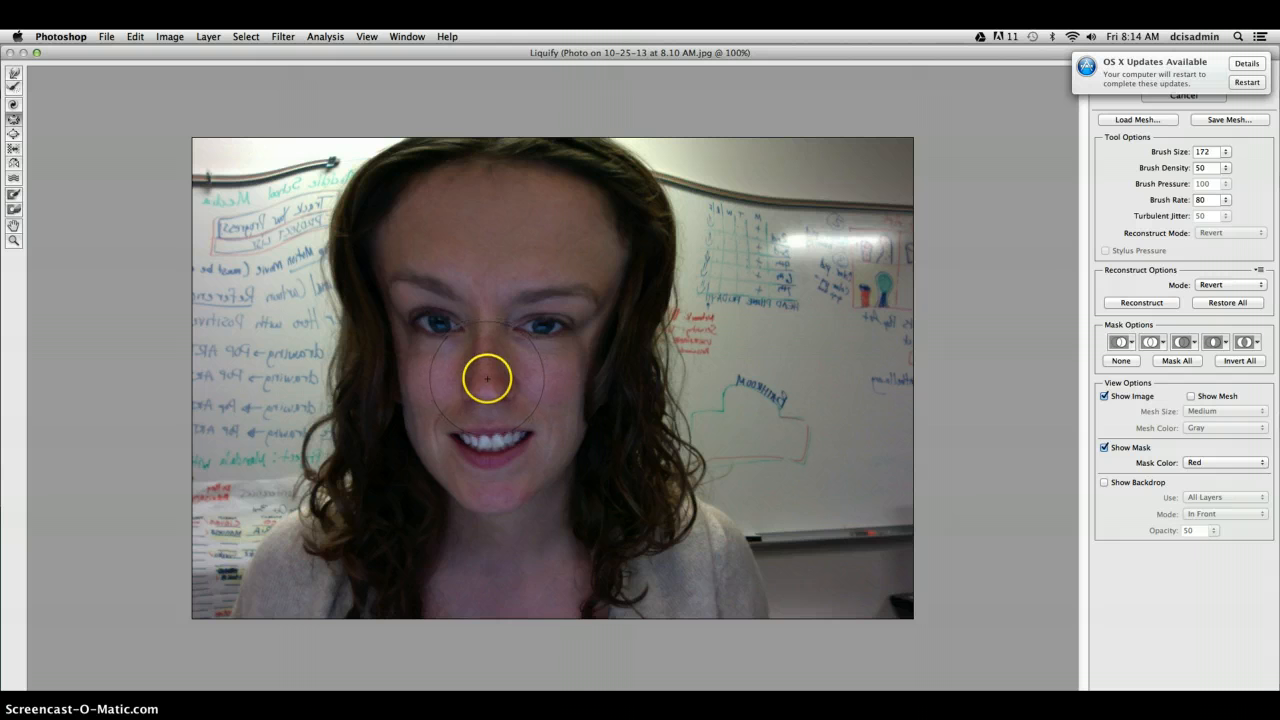
key(bracketleft)
key(bracketleft)
key(bracketleft)
key(bracketleft)
key(bracketleft)
key(bracketleft)
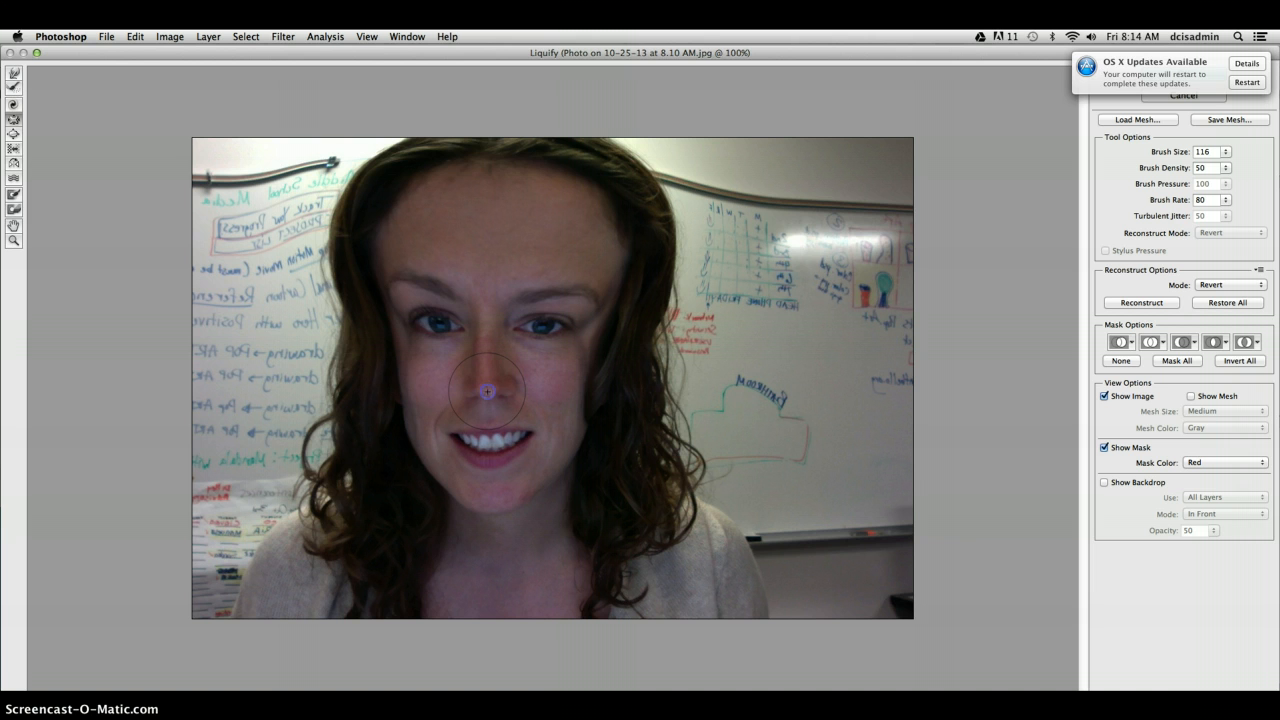
click(487, 391)
- Enlarge both eyes with the Bloat tool at brush size 116
click(14, 133)
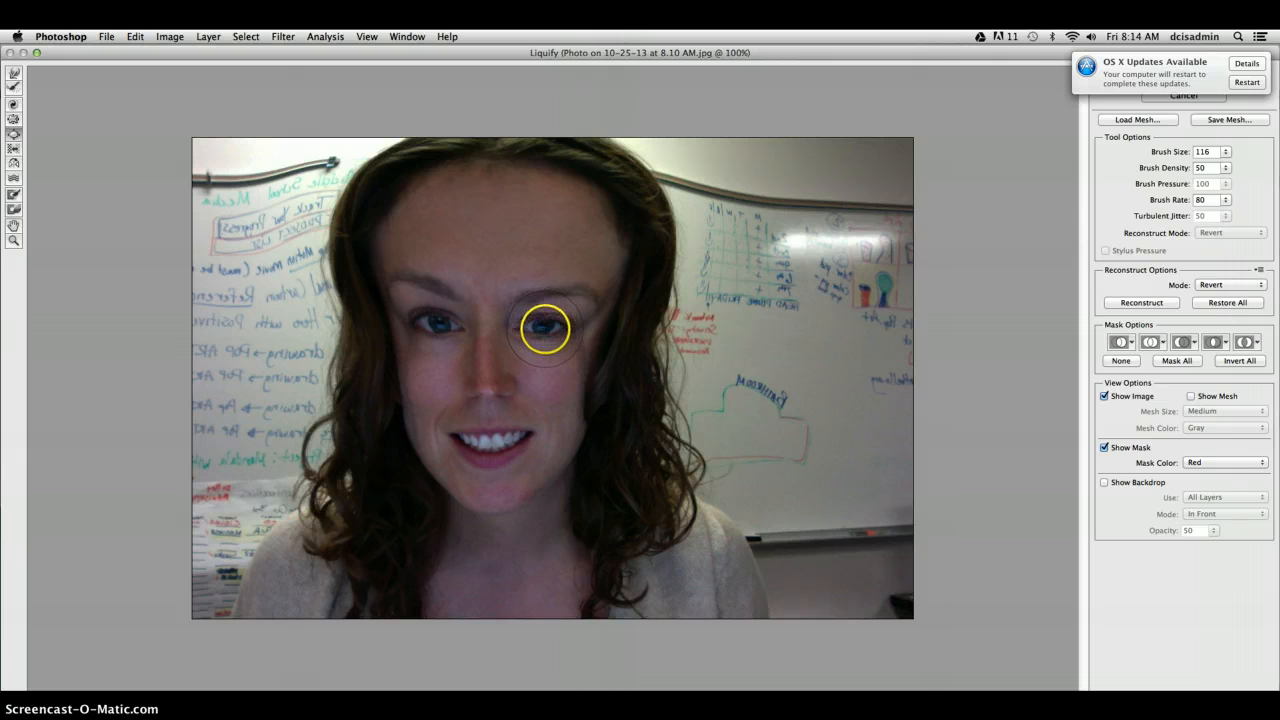
click(542, 330)
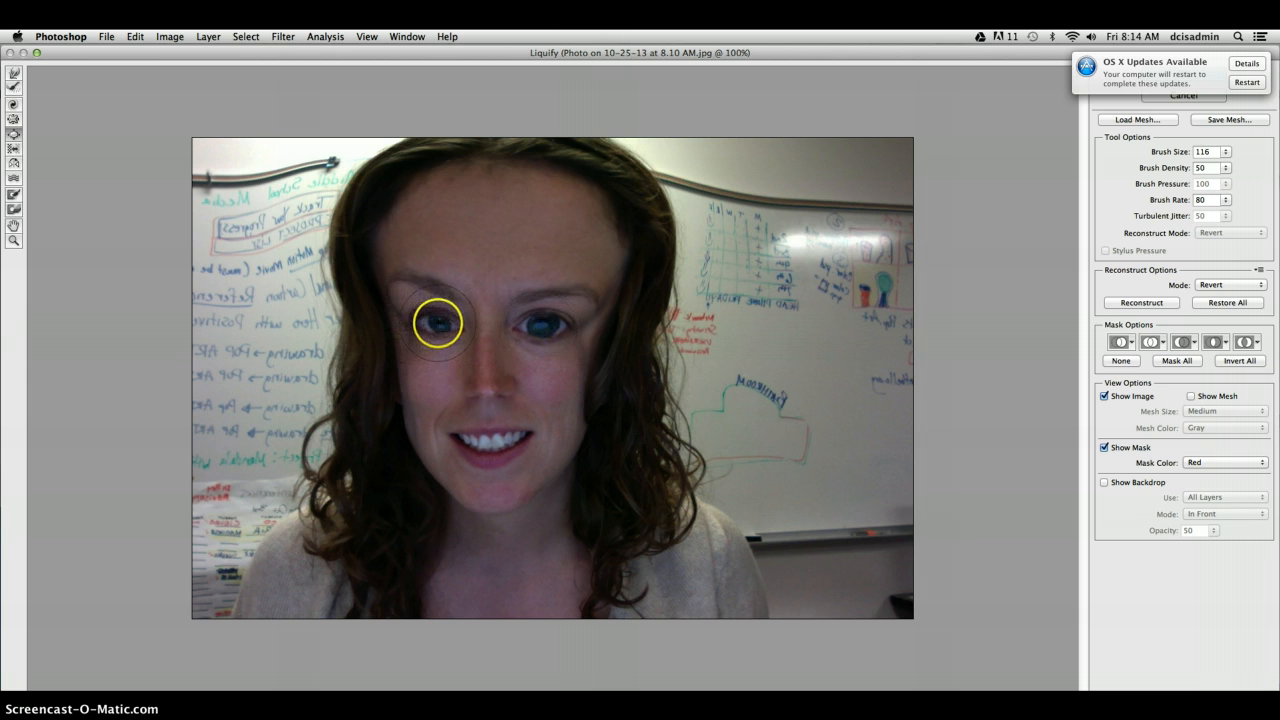
click(438, 323)
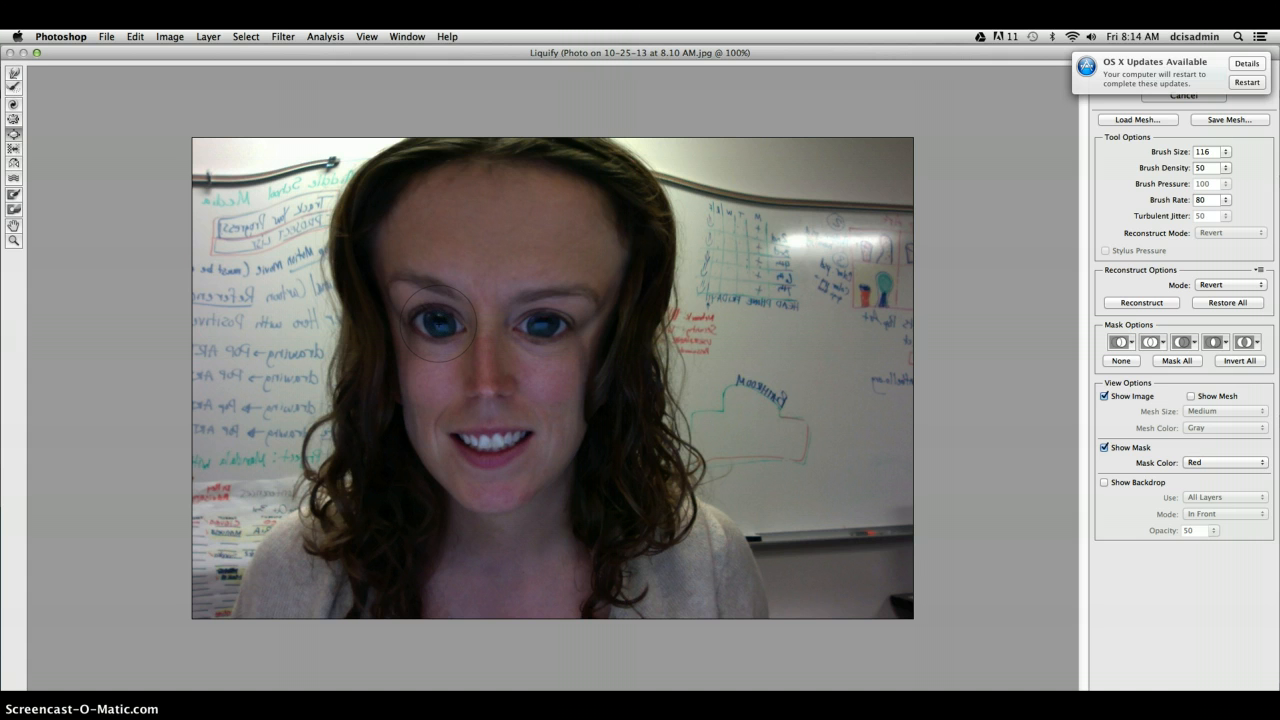
click(558, 326)
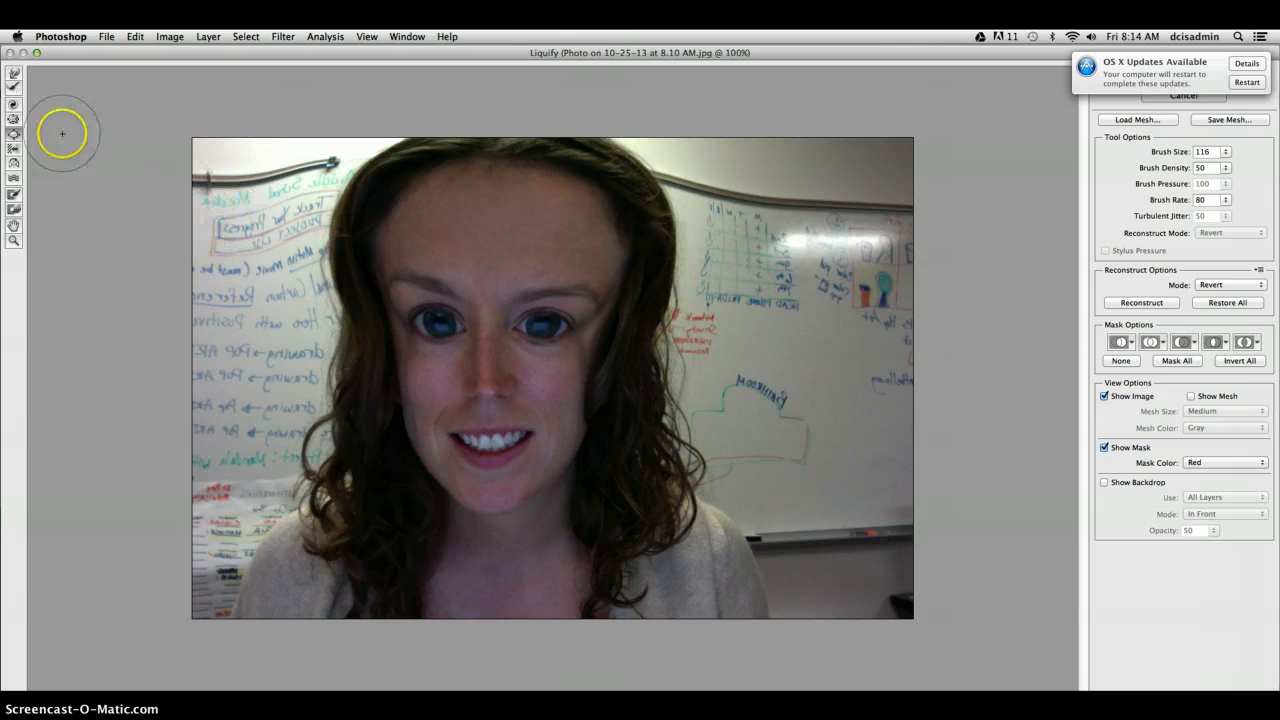
- Twist the mouth with the Twirl Clockwise tool at brush size 140 and apply the Liquify distortions to the layer
click(15, 105)
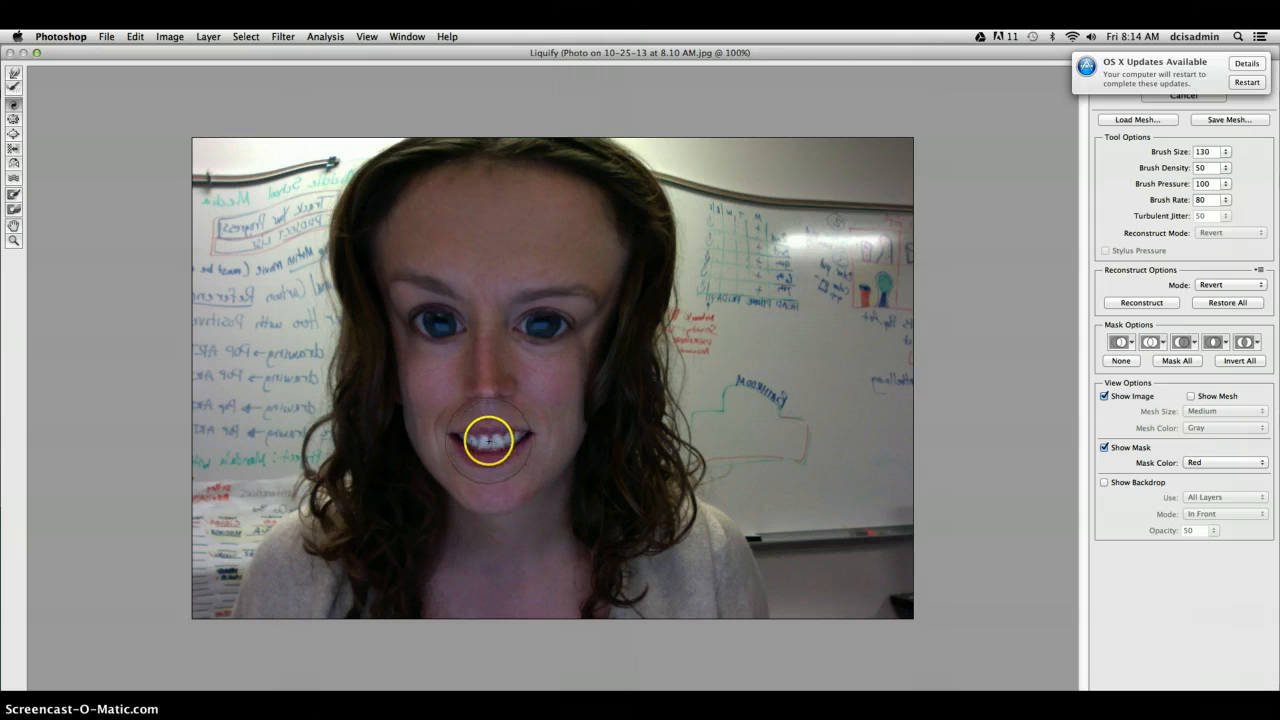
key(bracketright)
key(bracketright)
key(bracketright)
key(bracketright)
key(bracketright)
key(bracketright)
key(bracketright)
key(bracketright)
key(bracketright)
key(bracketright)
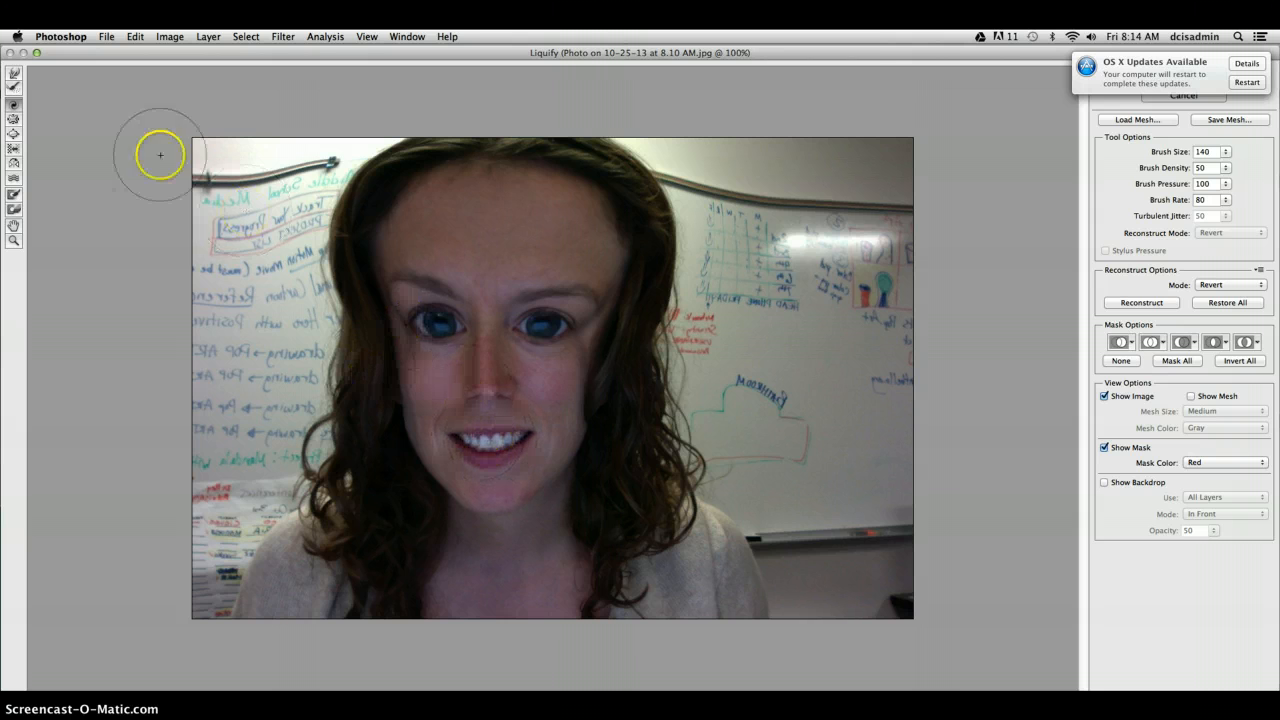
click(12, 106)
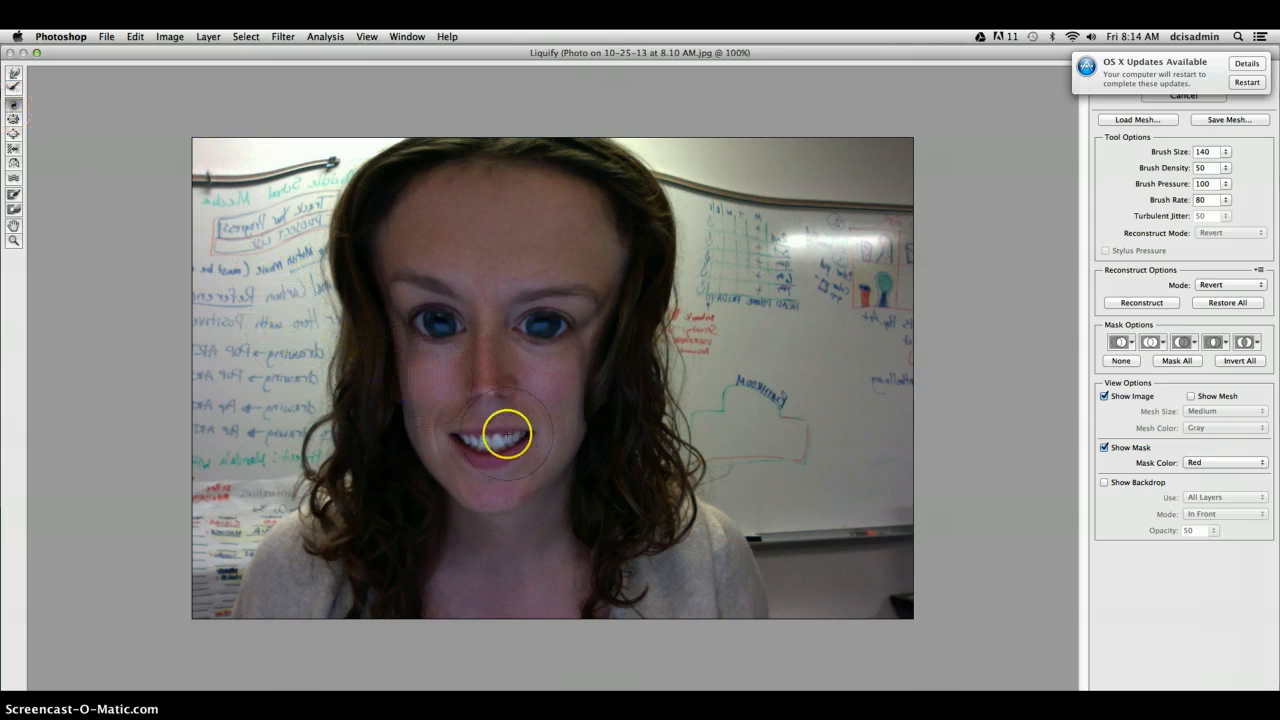
drag(508, 429, 491, 438)
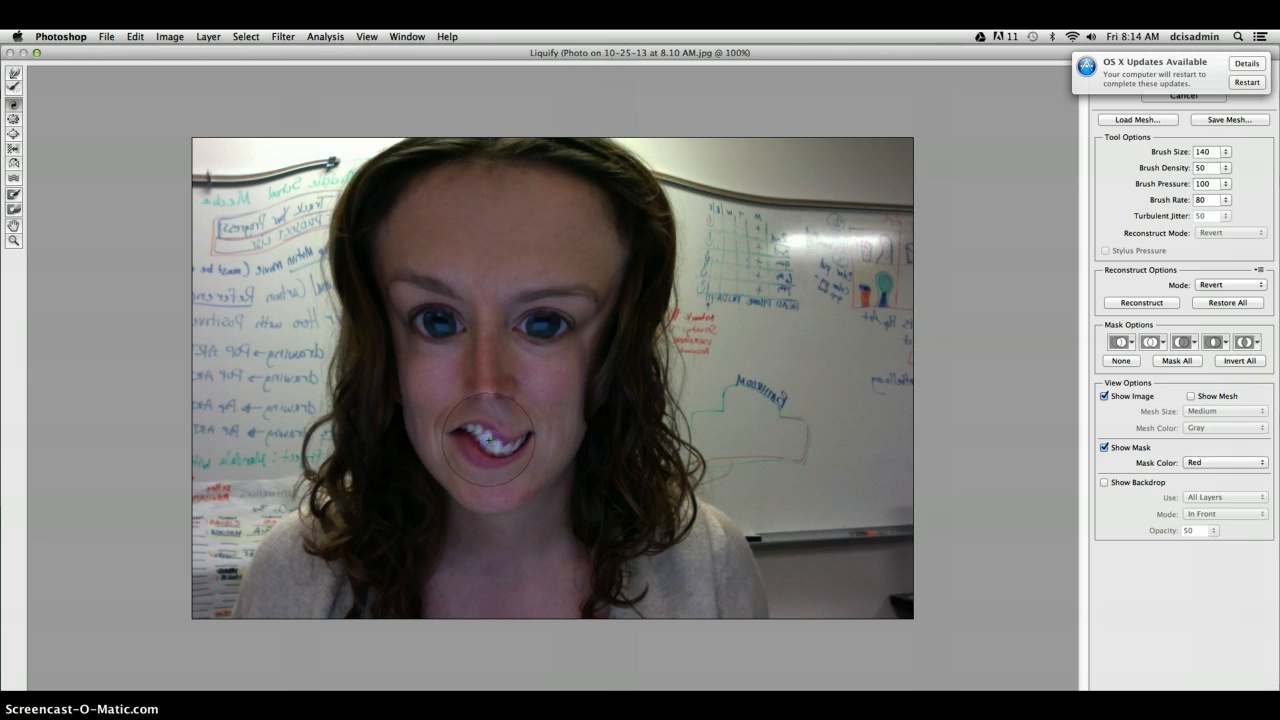
mouse_move(429, 409)
mouse_down()
mouse_move(508, 453)
mouse_move(617, 414)
mouse_move(443, 366)
mouse_move(153, 245)
mouse_up()
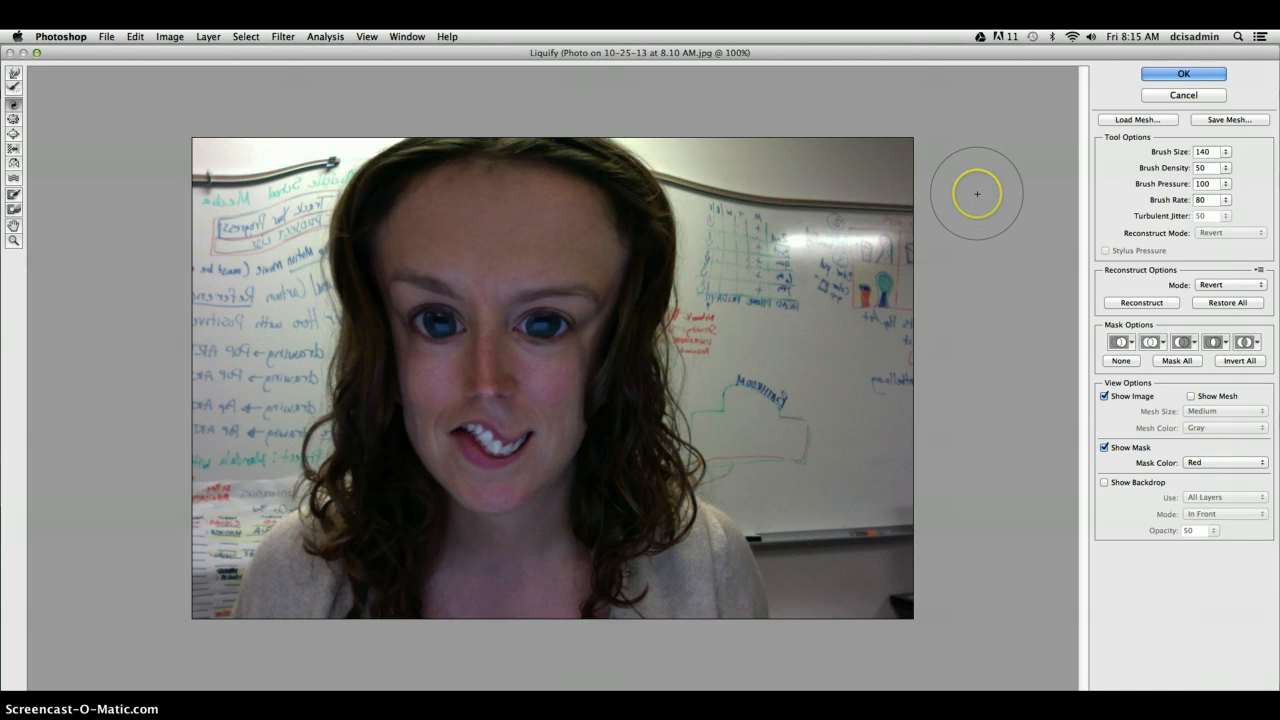
click(1180, 75)
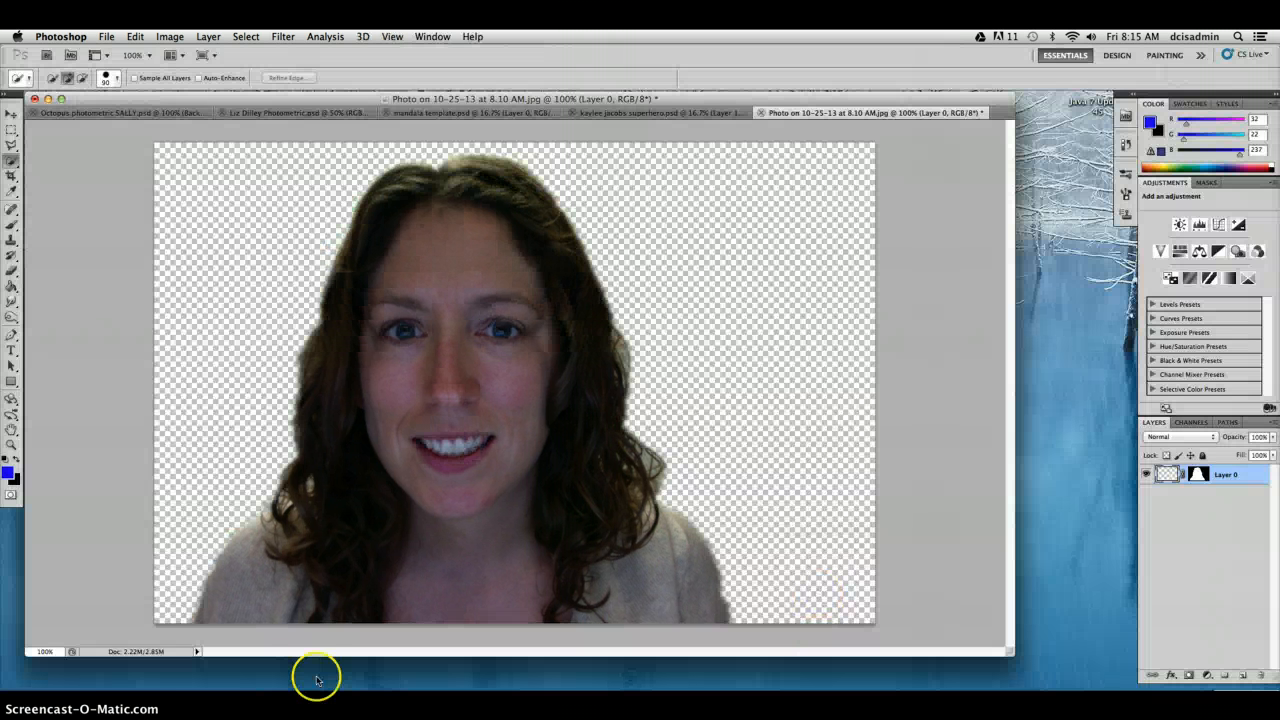